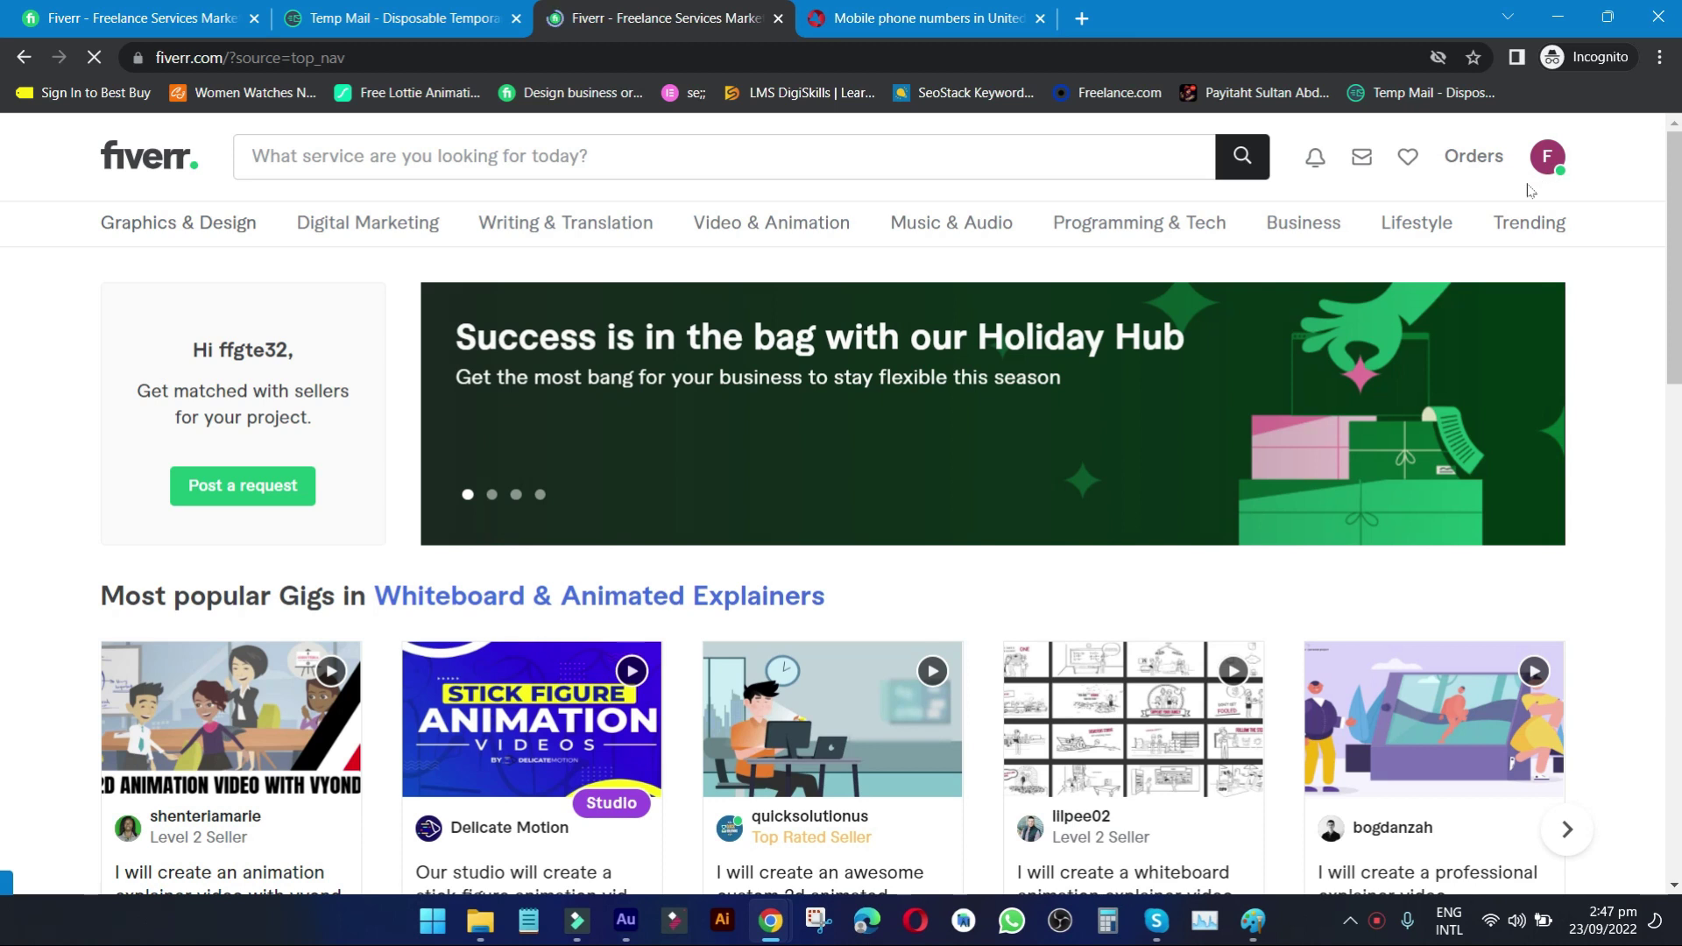
# Open the Security section of the Fiverr account settings and bring up the phone verification option.
pyautogui.click(1547, 157)
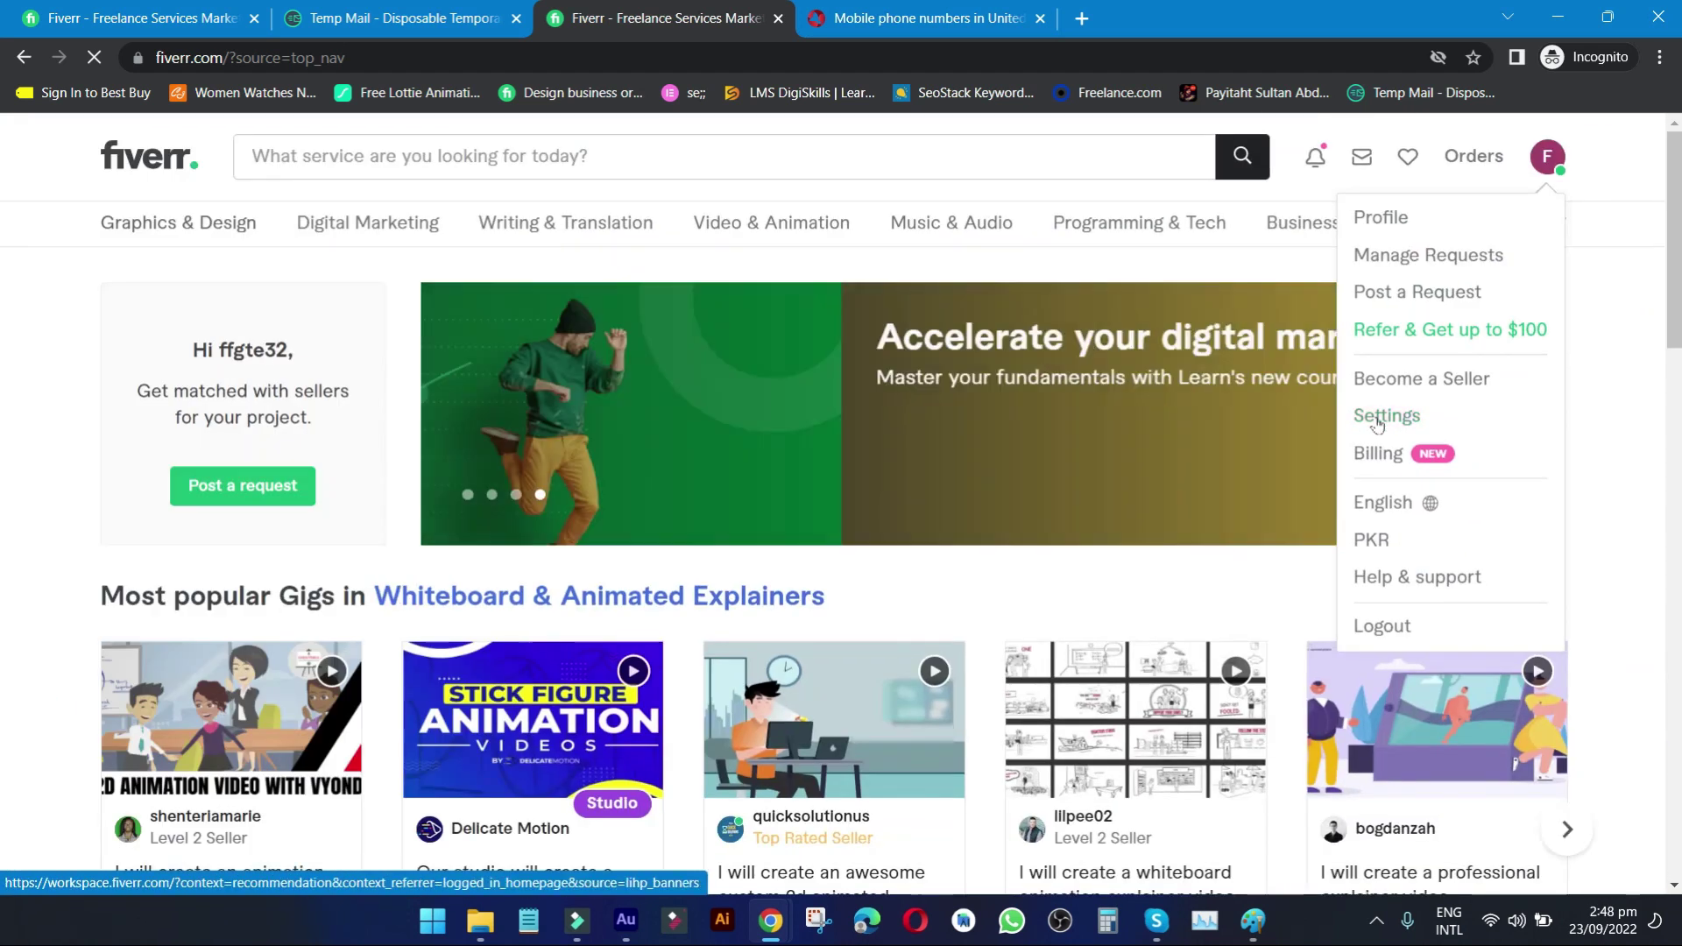
pyautogui.click(1378, 417)
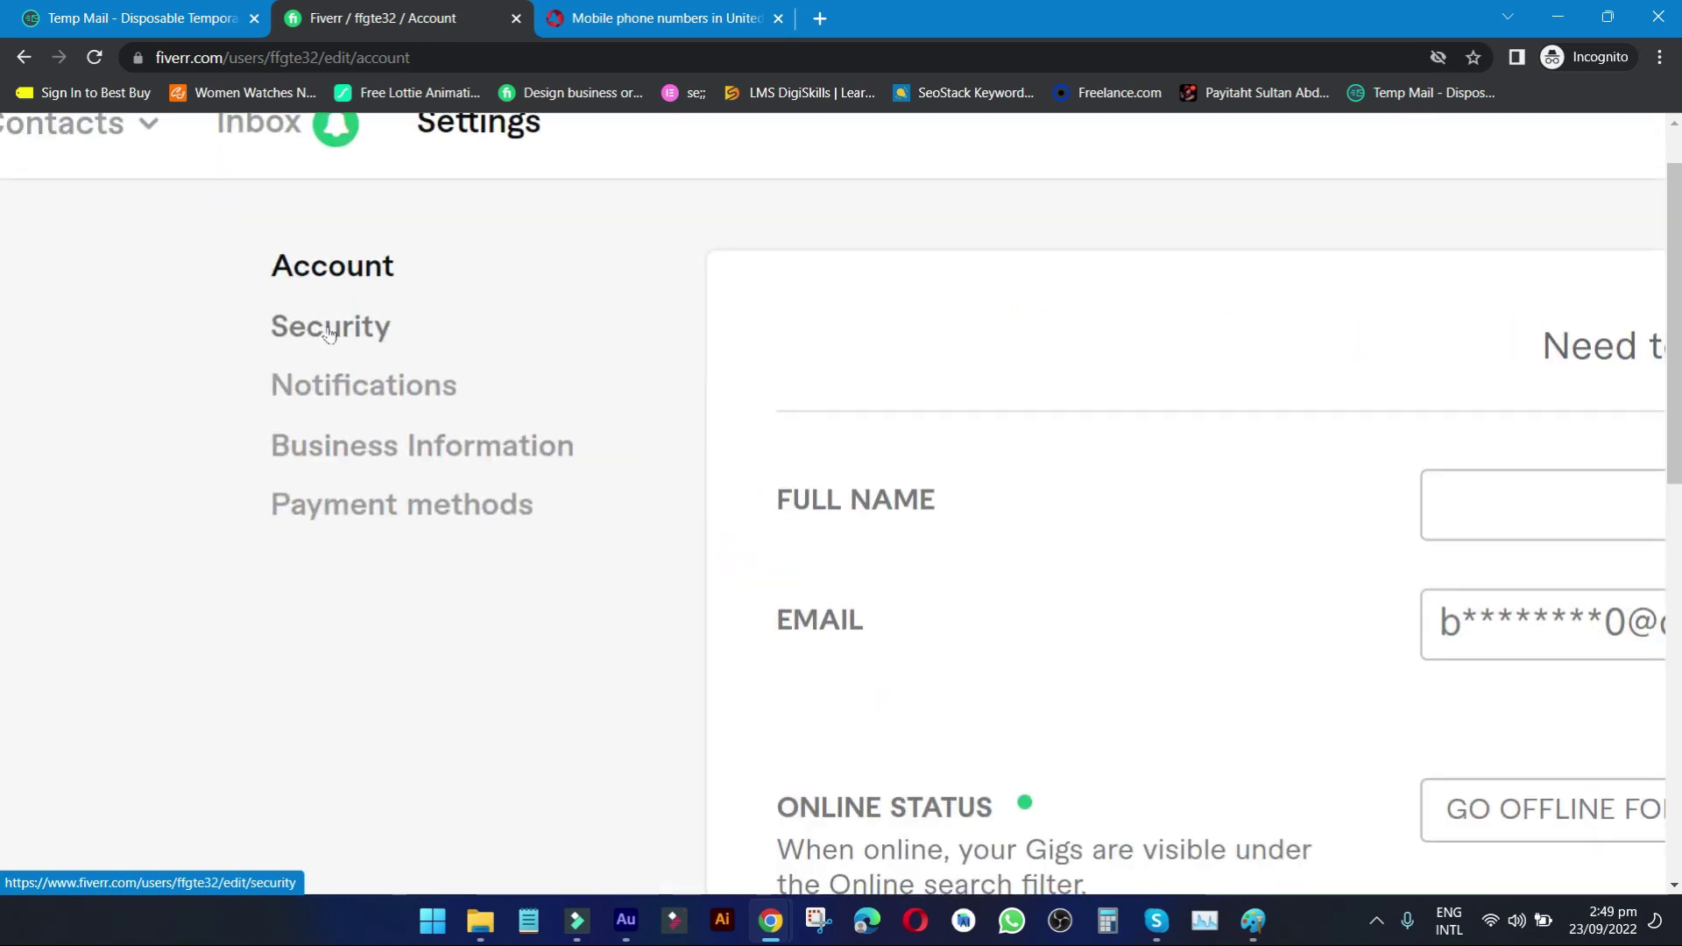
pyautogui.click(330, 336)
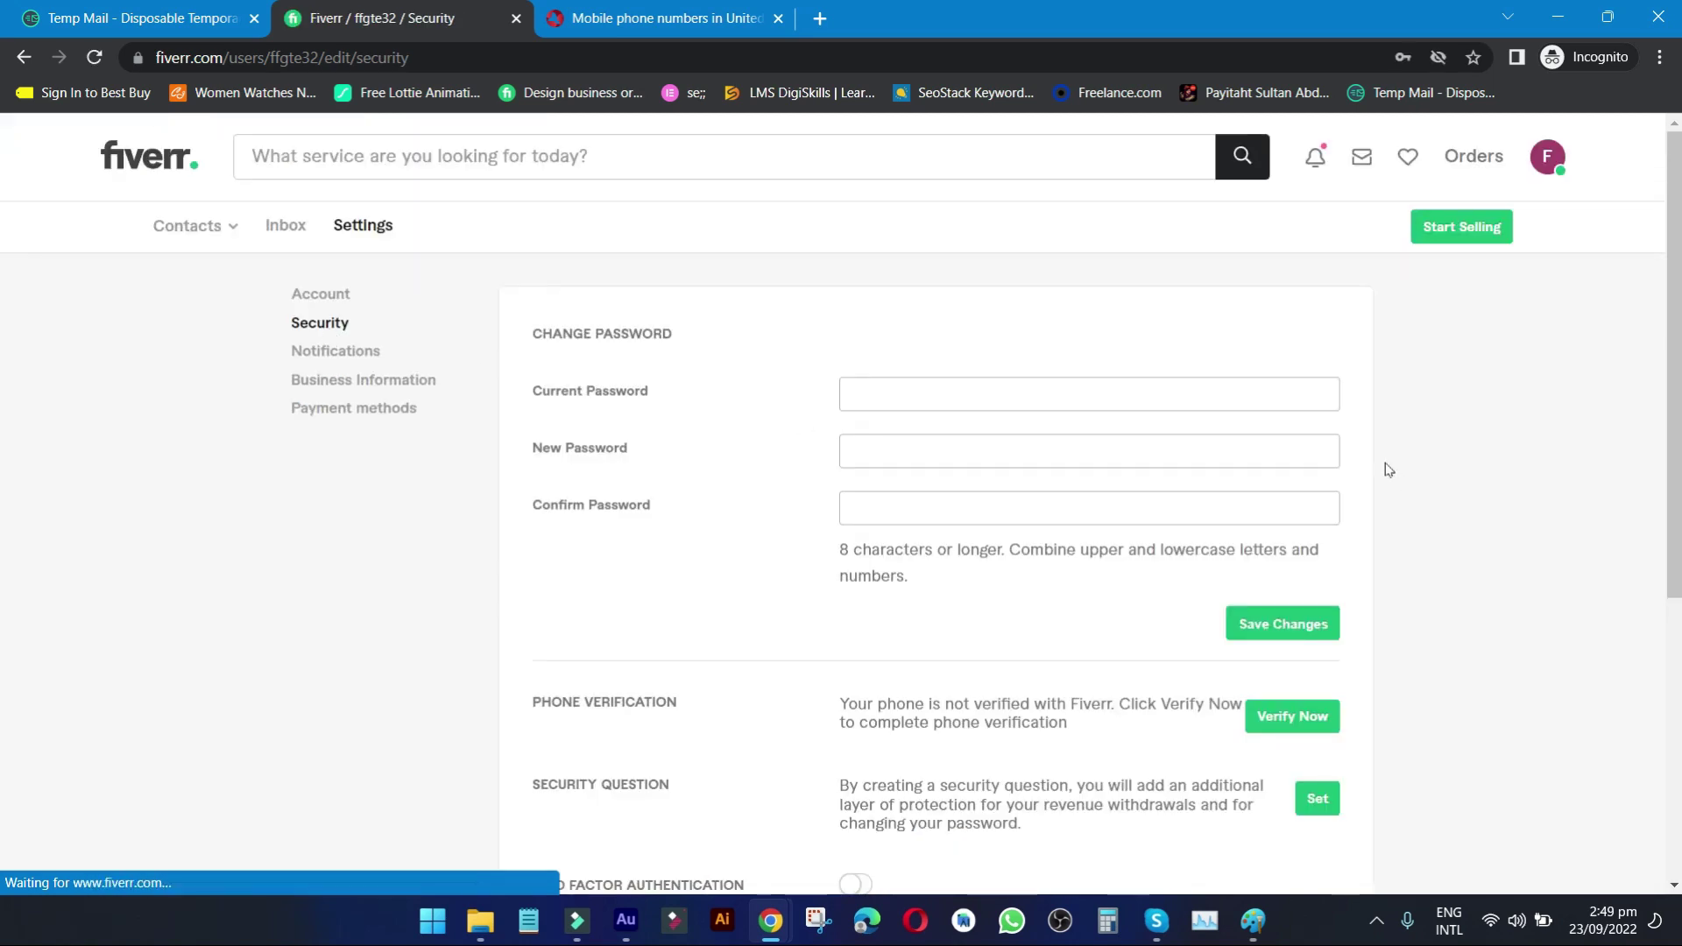
pyautogui.scroll(-2, 1388, 471)
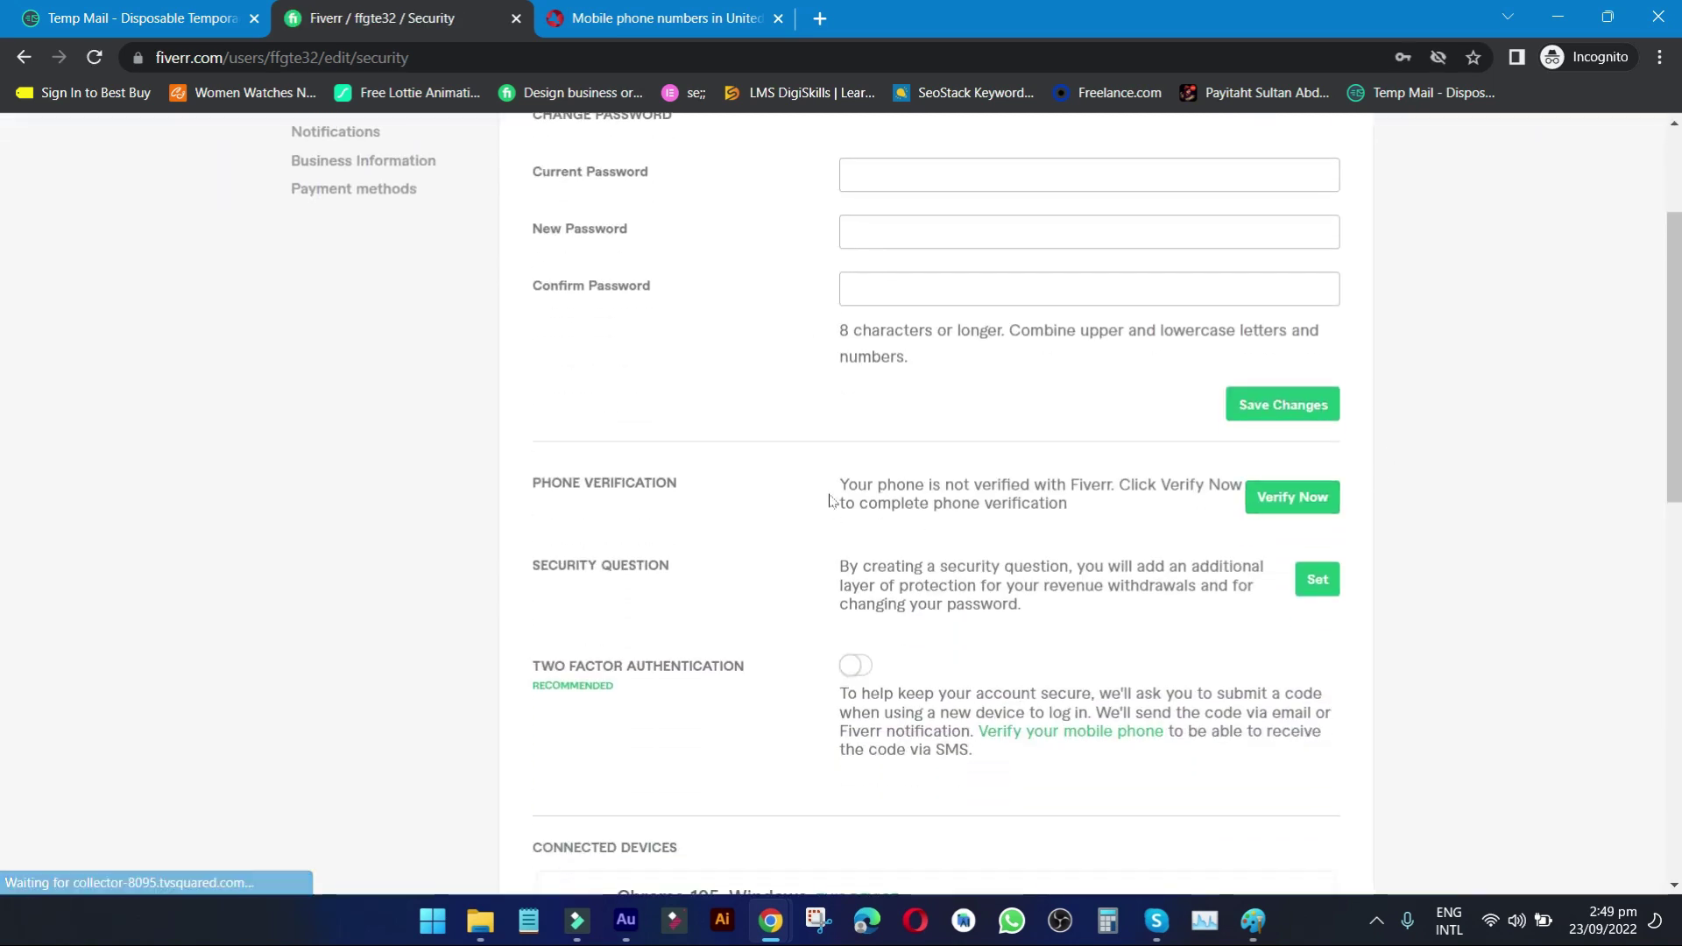
# Examine the phone verification, security question and two factor authentication entries in the security settings.
pyautogui.moveTo(532, 483); pyautogui.dragTo(690, 483)
pyautogui.moveTo(688, 569); pyautogui.dragTo(499, 581)
pyautogui.click(637, 576)
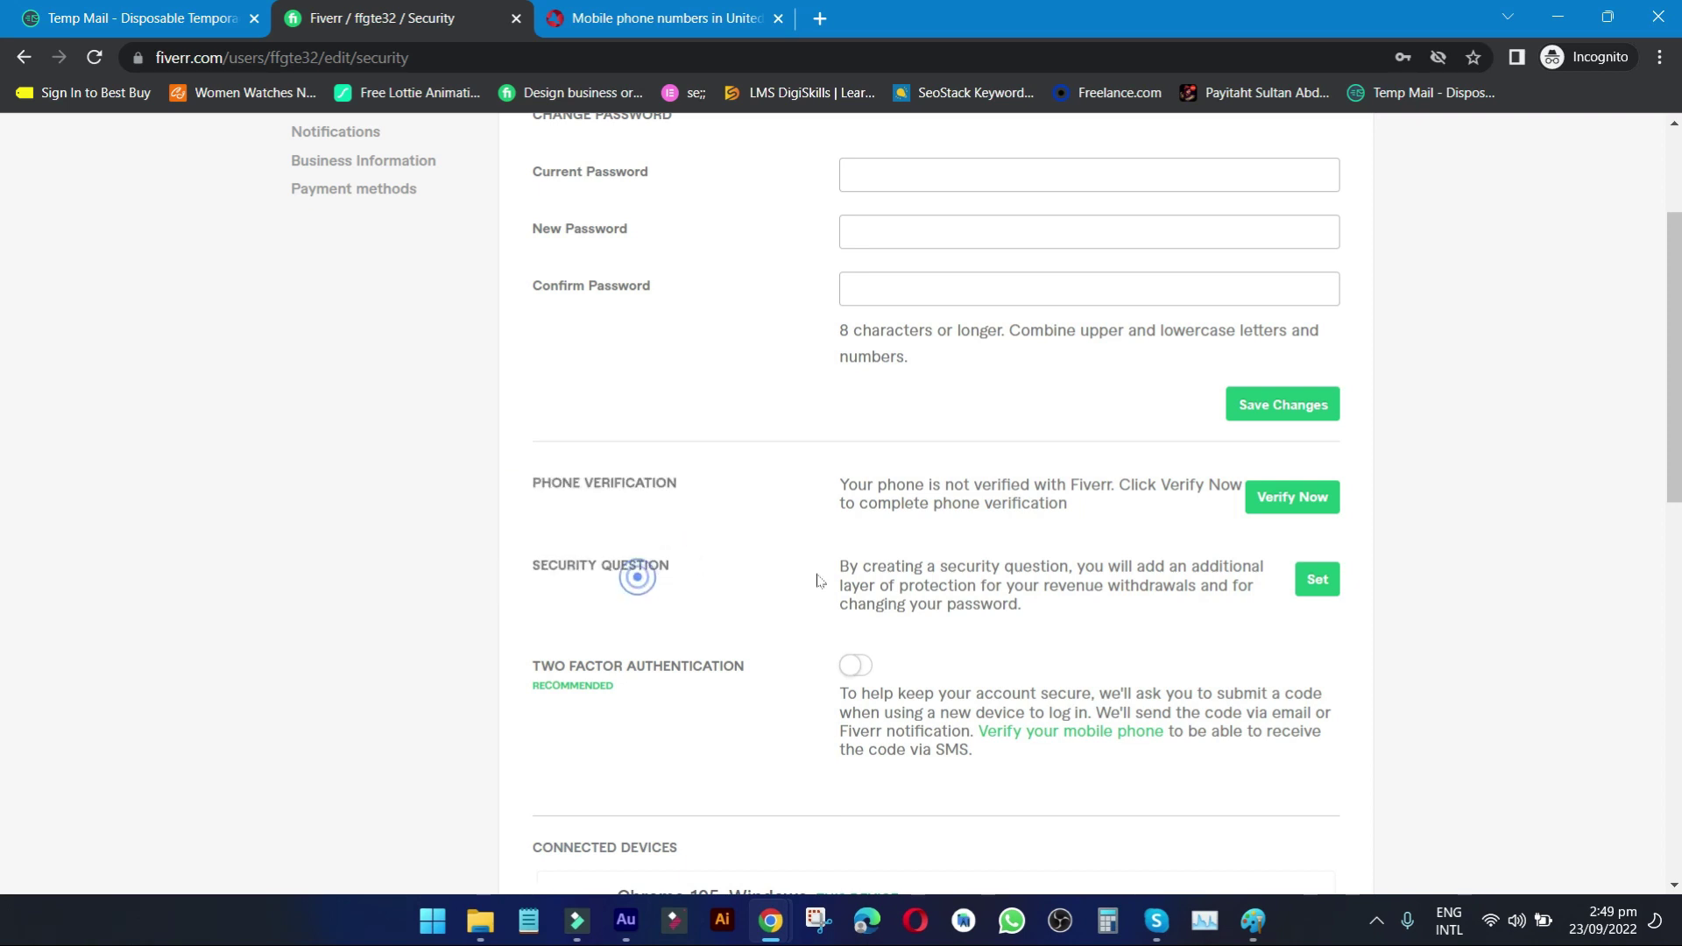
pyautogui.tripleClick(1051, 606)
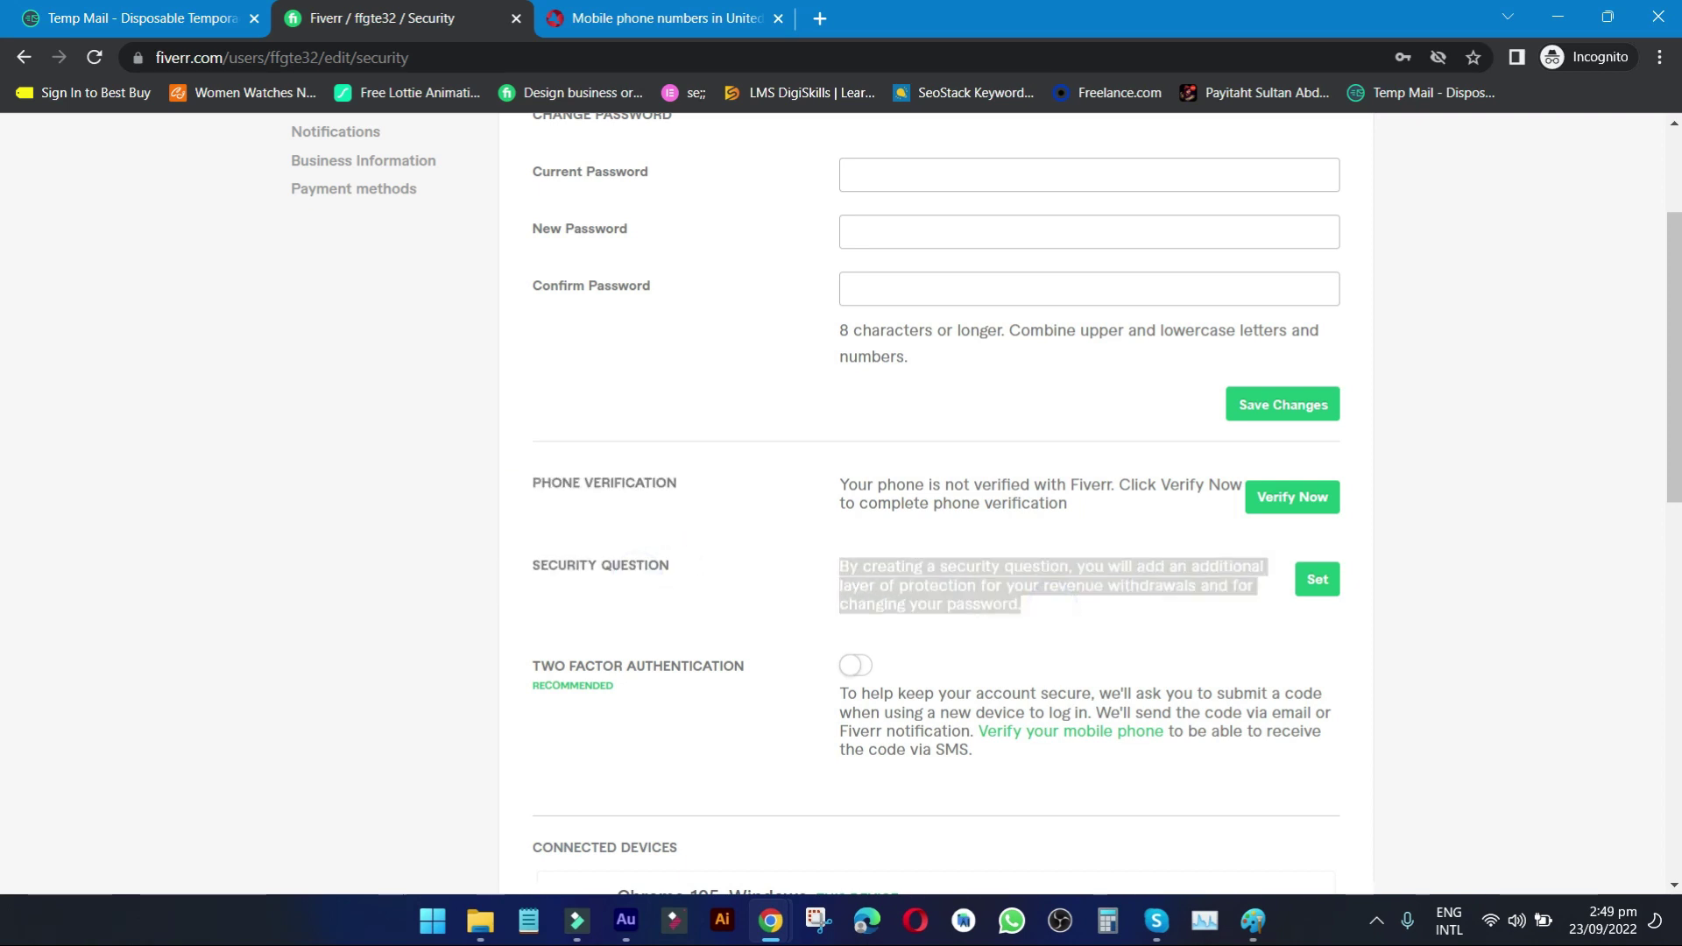
pyautogui.click(841, 566)
pyautogui.tripleClick(836, 565)
pyautogui.click(1032, 606)
pyautogui.moveTo(572, 669); pyautogui.dragTo(663, 670)
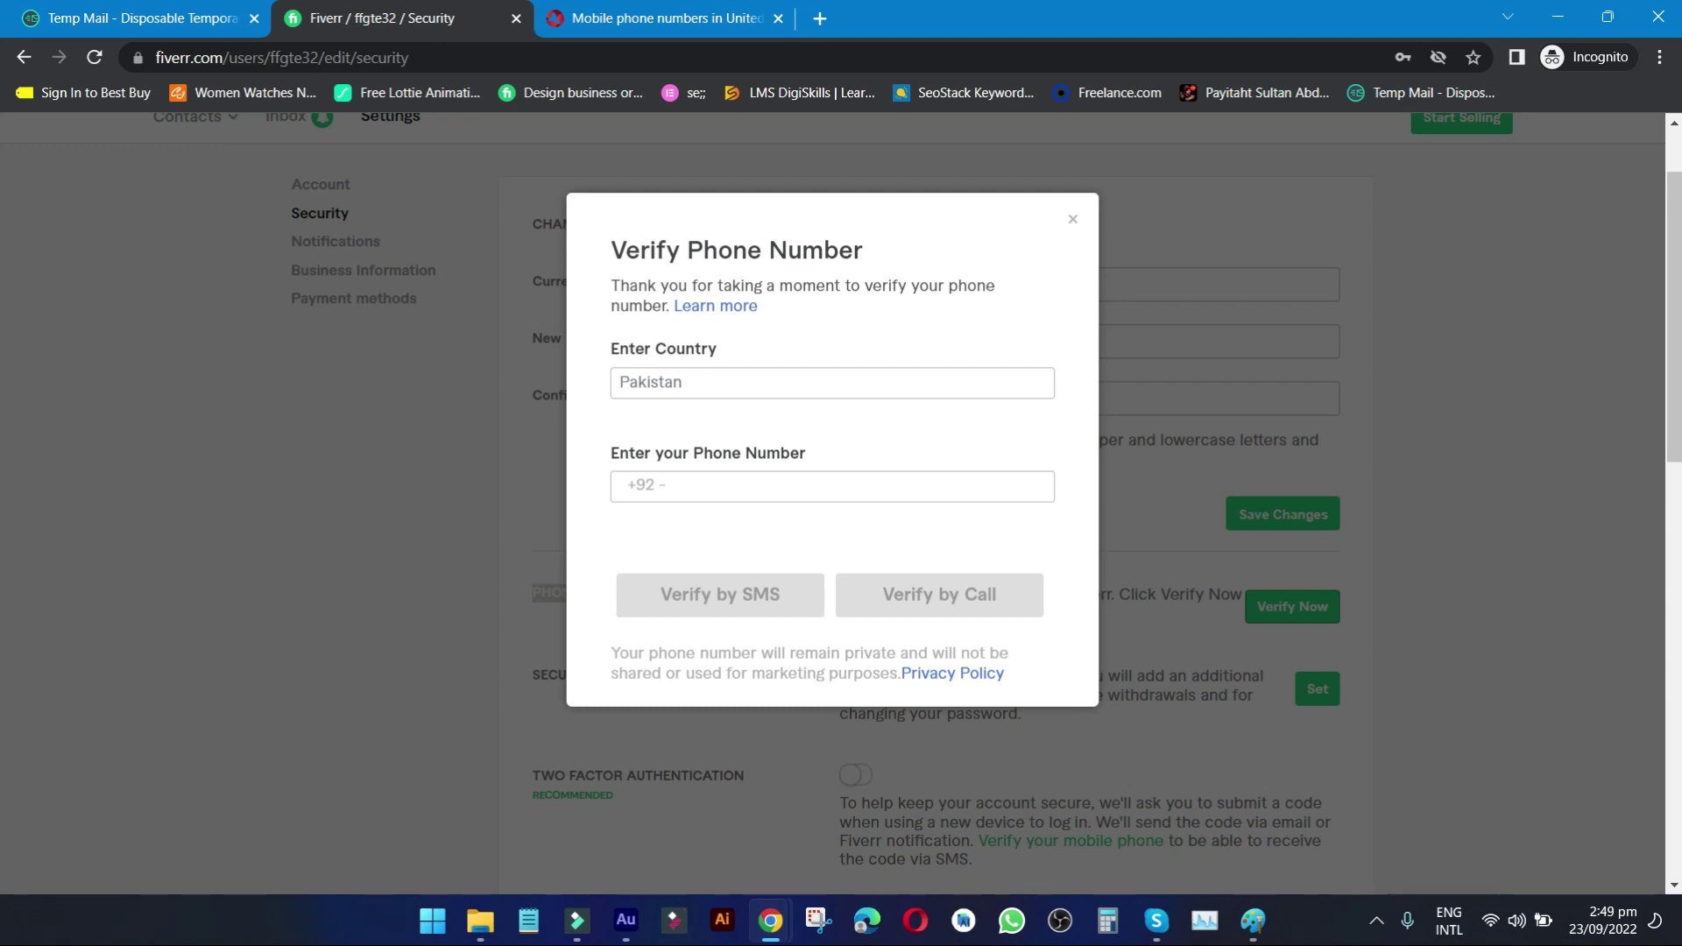
# Enter a phone number with Pakistan as the country in the phone verification form.
pyautogui.click(765, 474)
pyautogui.hotkey('ctrl', 'v')
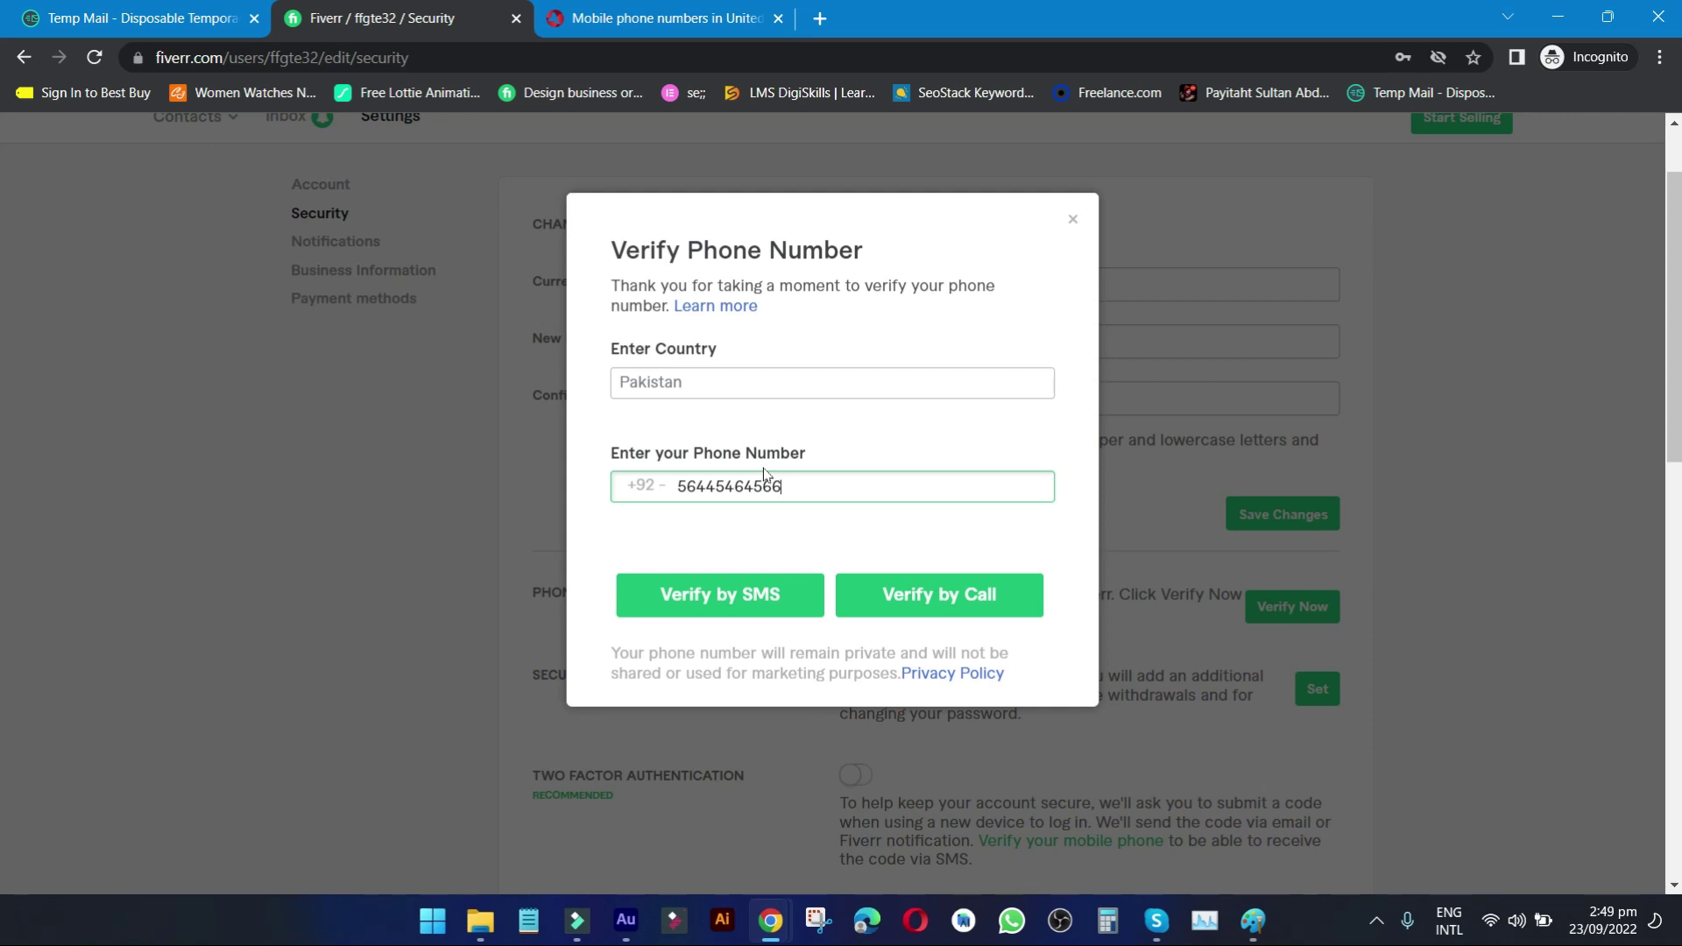
pyautogui.click(777, 486)
pyautogui.press('BackSpace')
pyautogui.press('BackSpace')
pyautogui.press('BackSpace')
pyautogui.press('BackSpace')
pyautogui.press('BackSpace')
pyautogui.press('BackSpace')
pyautogui.press('BackSpace')
pyautogui.press('BackSpace')
pyautogui.press('BackSpace')
pyautogui.press('BackSpace')
pyautogui.press('BackSpace')
pyautogui.click(720, 523)
pyautogui.click(785, 488)
pyautogui.click(729, 532)
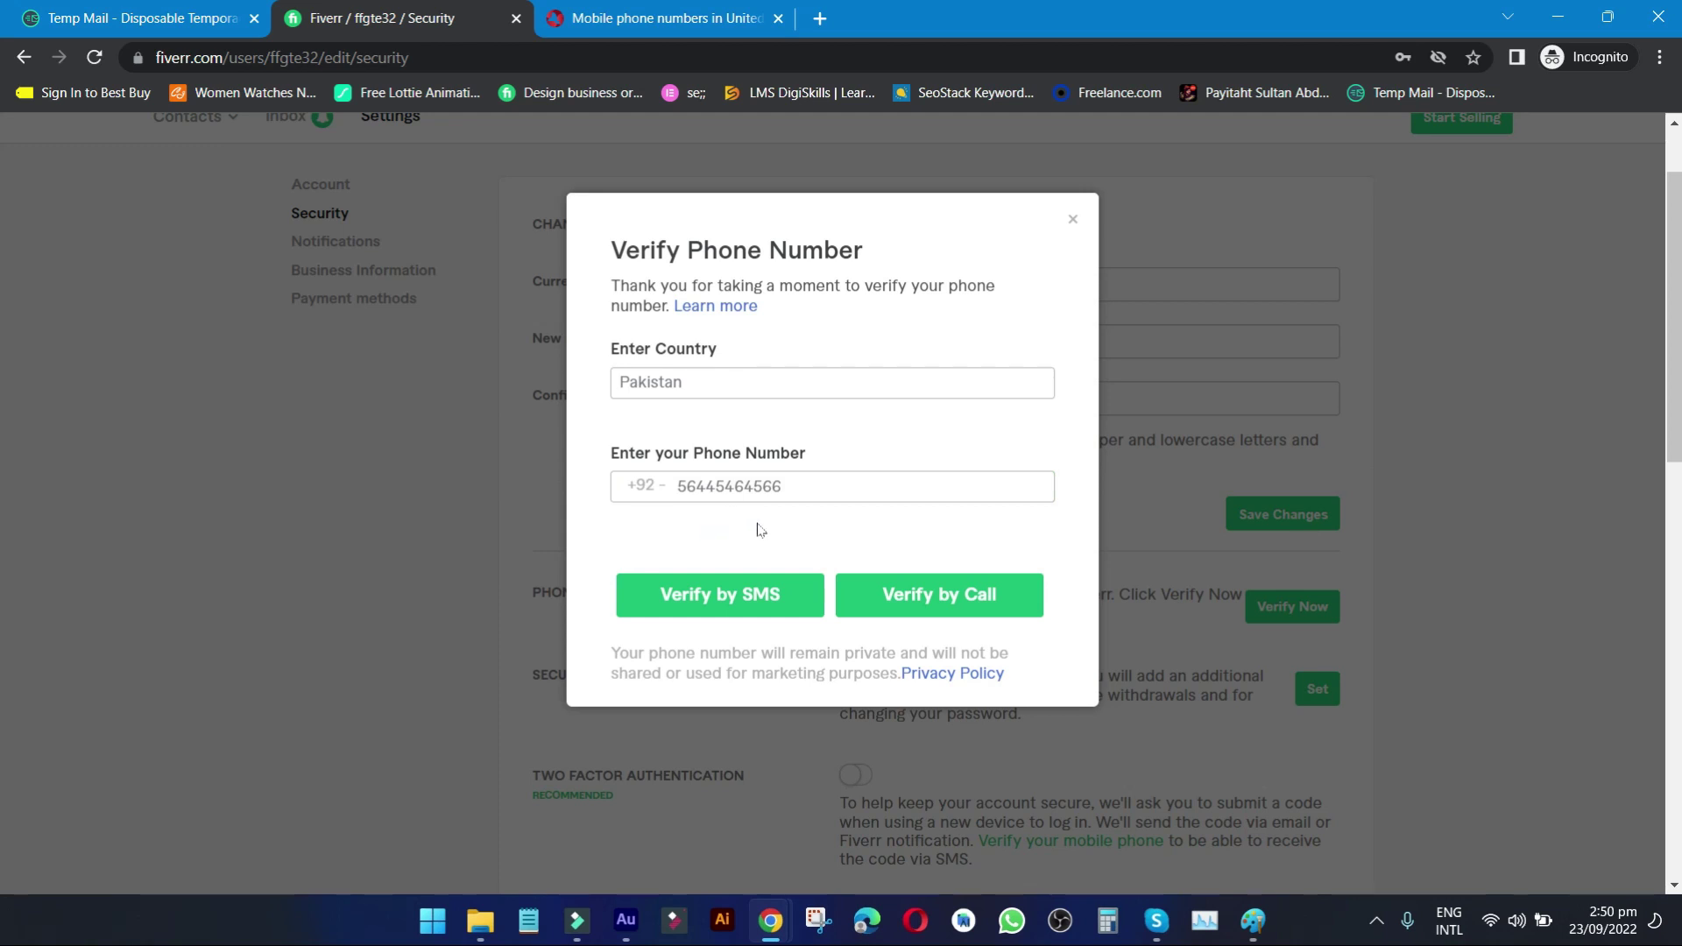
pyautogui.doubleClick(788, 487)
pyautogui.click(731, 520)
pyautogui.doubleClick(791, 488)
pyautogui.click(727, 516)
pyautogui.click(727, 515)
pyautogui.moveTo(622, 255); pyautogui.dragTo(1034, 382)
pyautogui.click(853, 427)
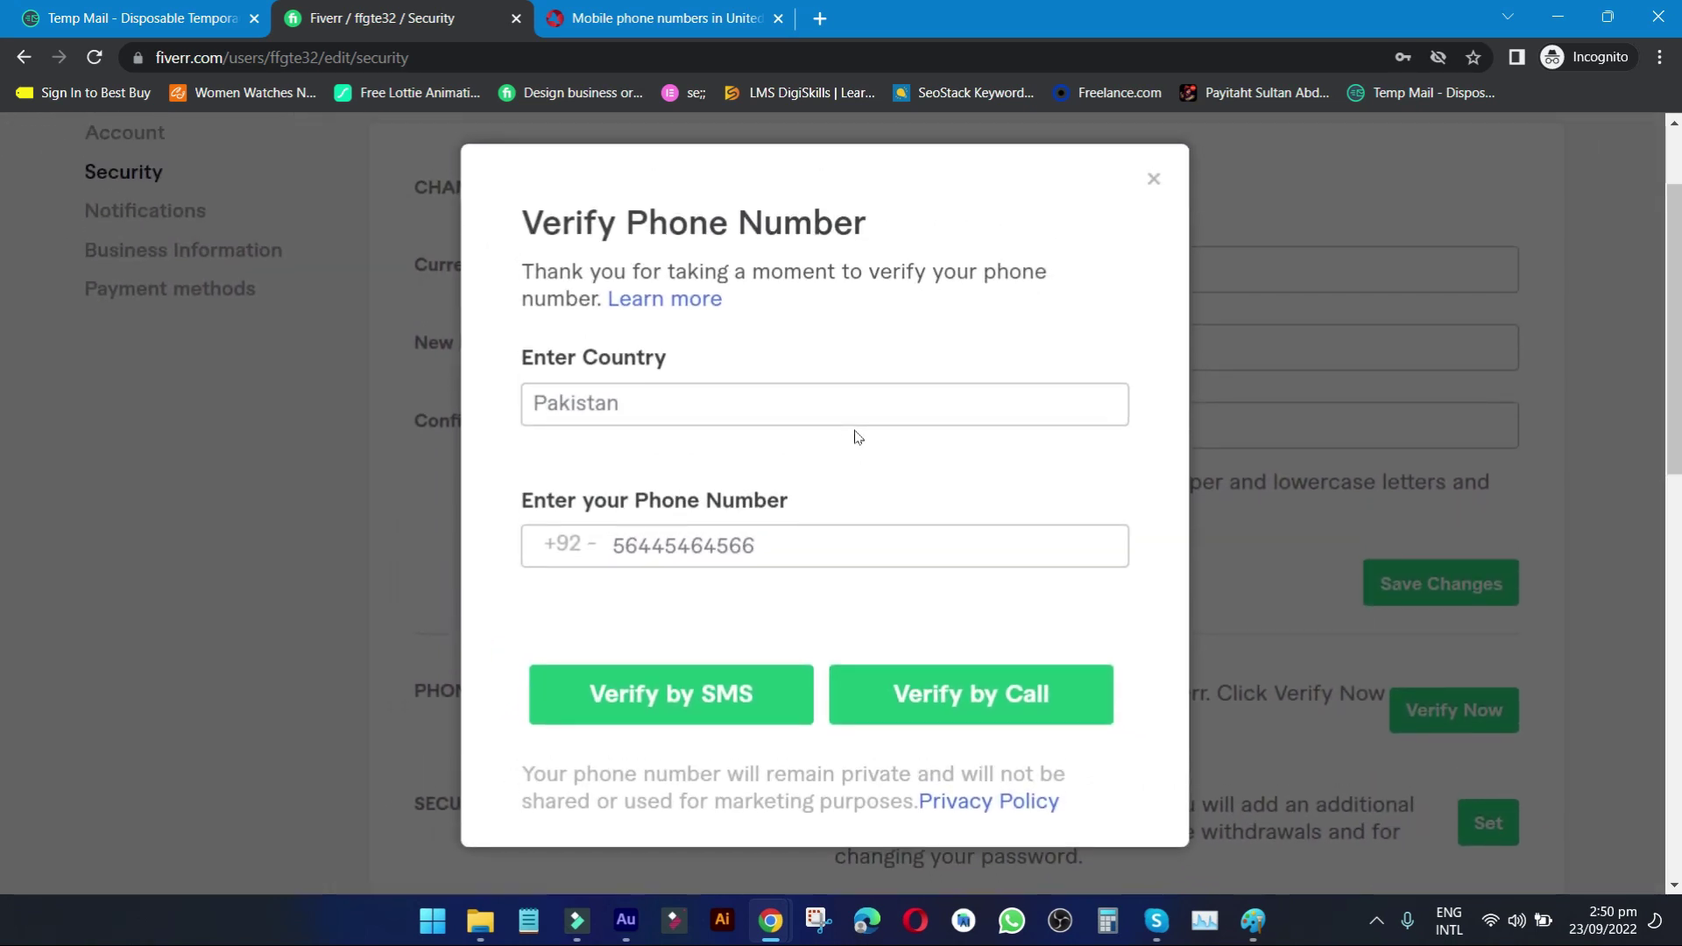
# Request the verification code by SMS for the entered number and return to the phone number entry.
pyautogui.click(708, 685)
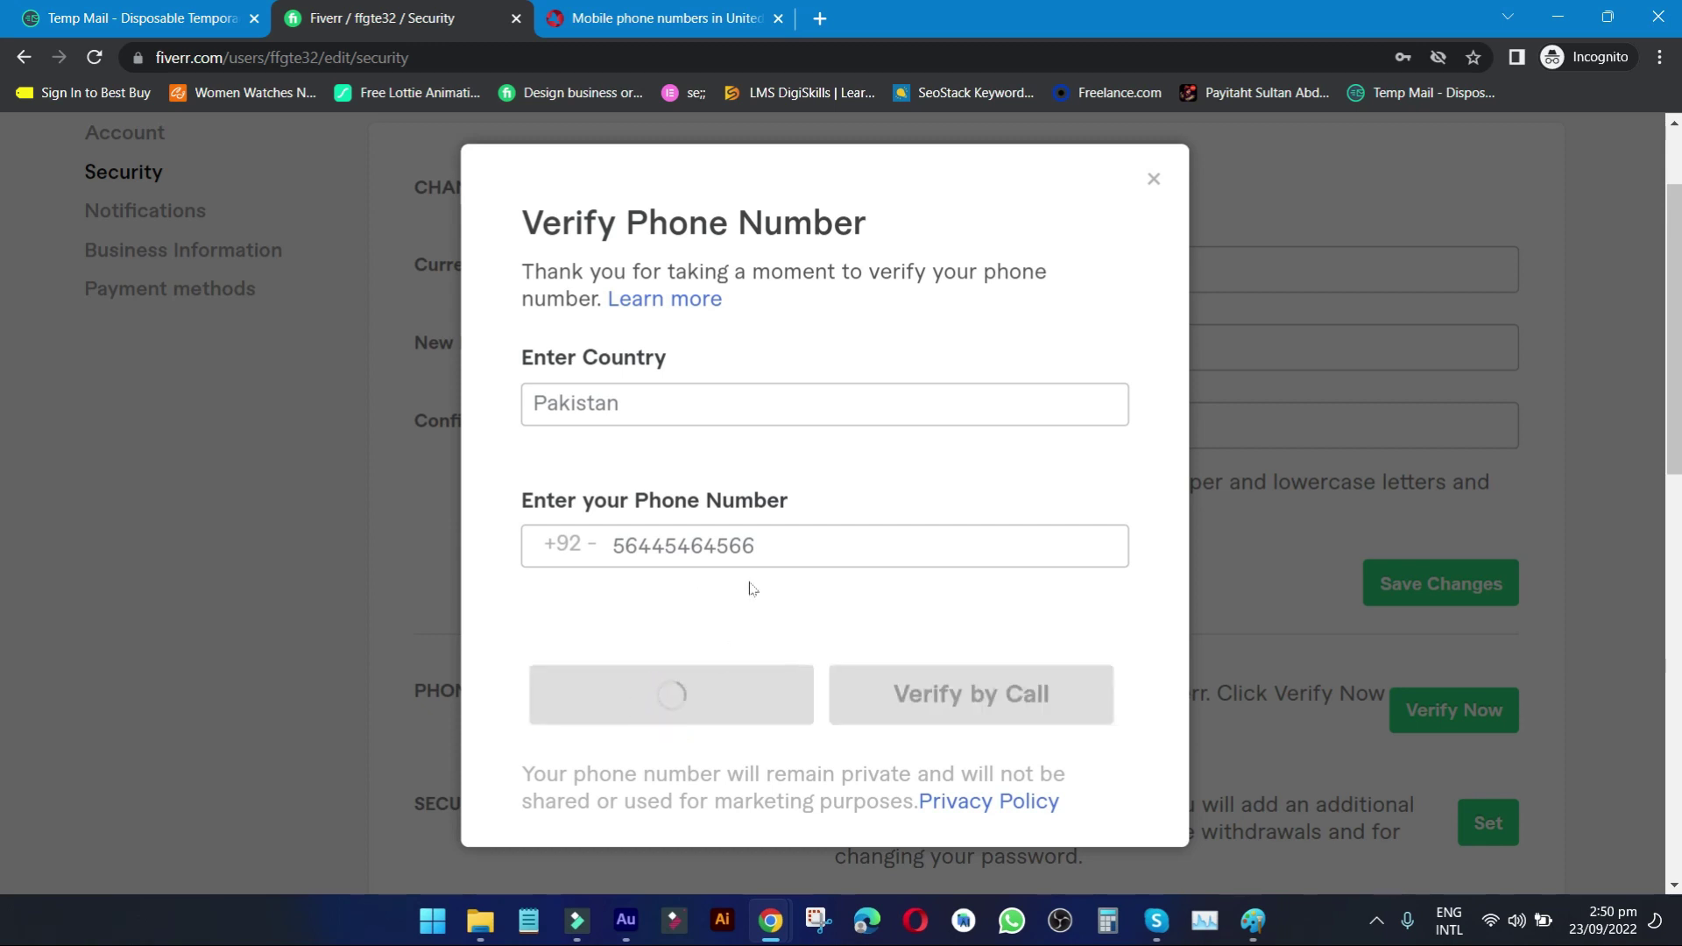
pyautogui.hotkey('ctrl', '-')
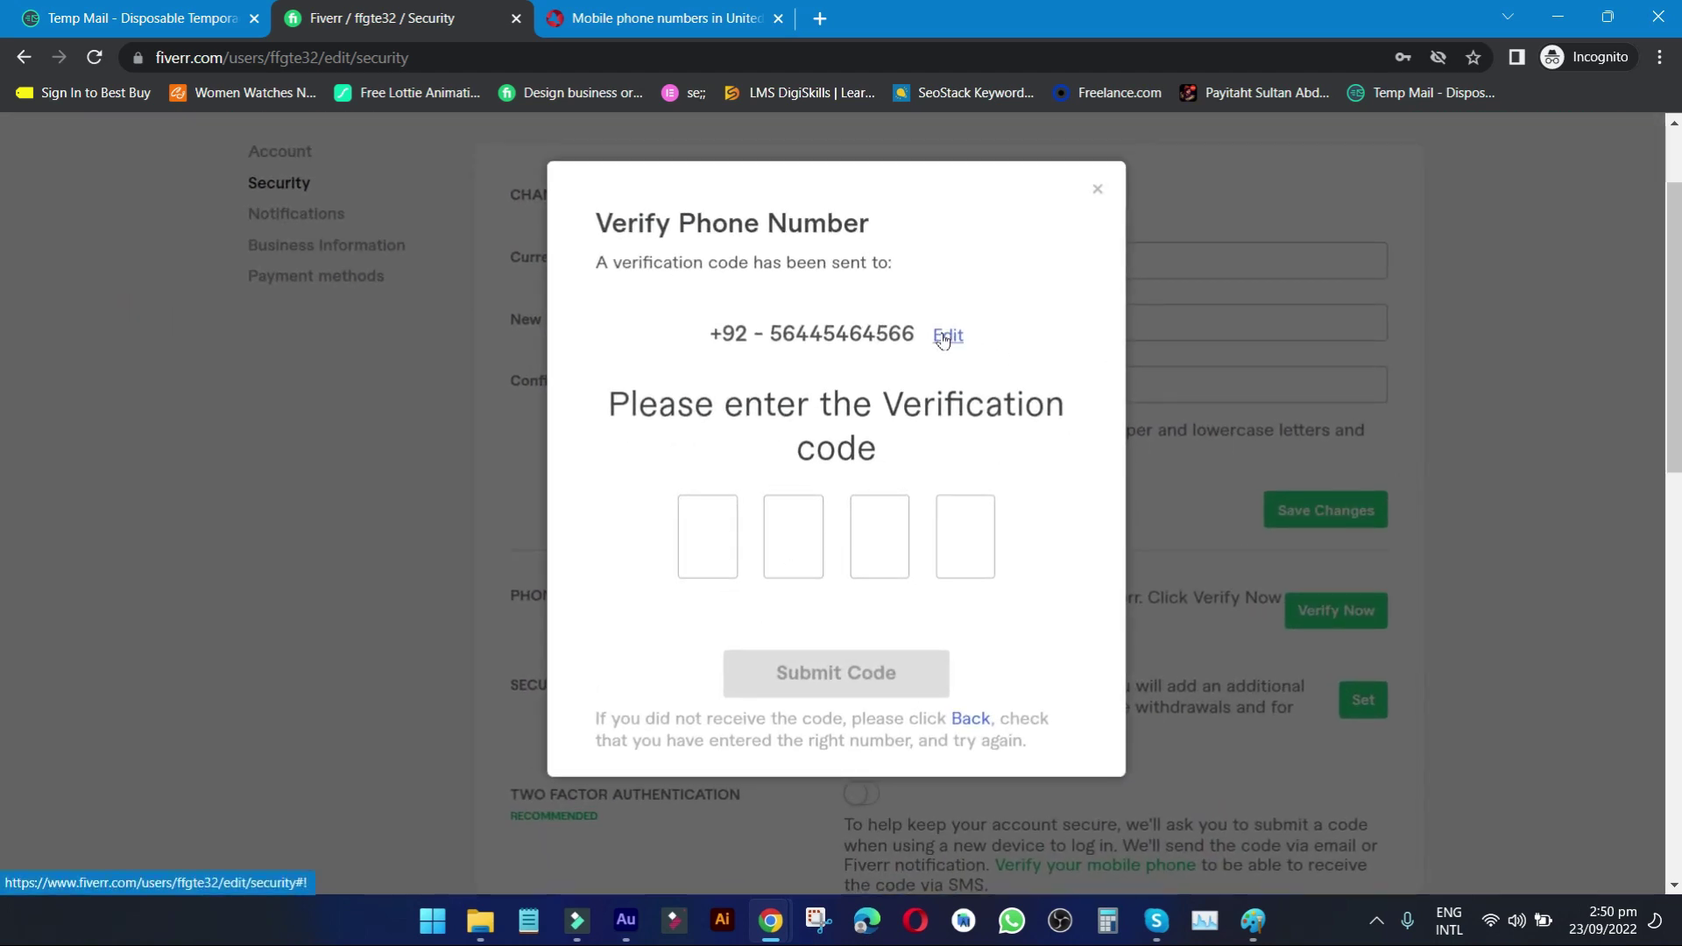
pyautogui.click(967, 720)
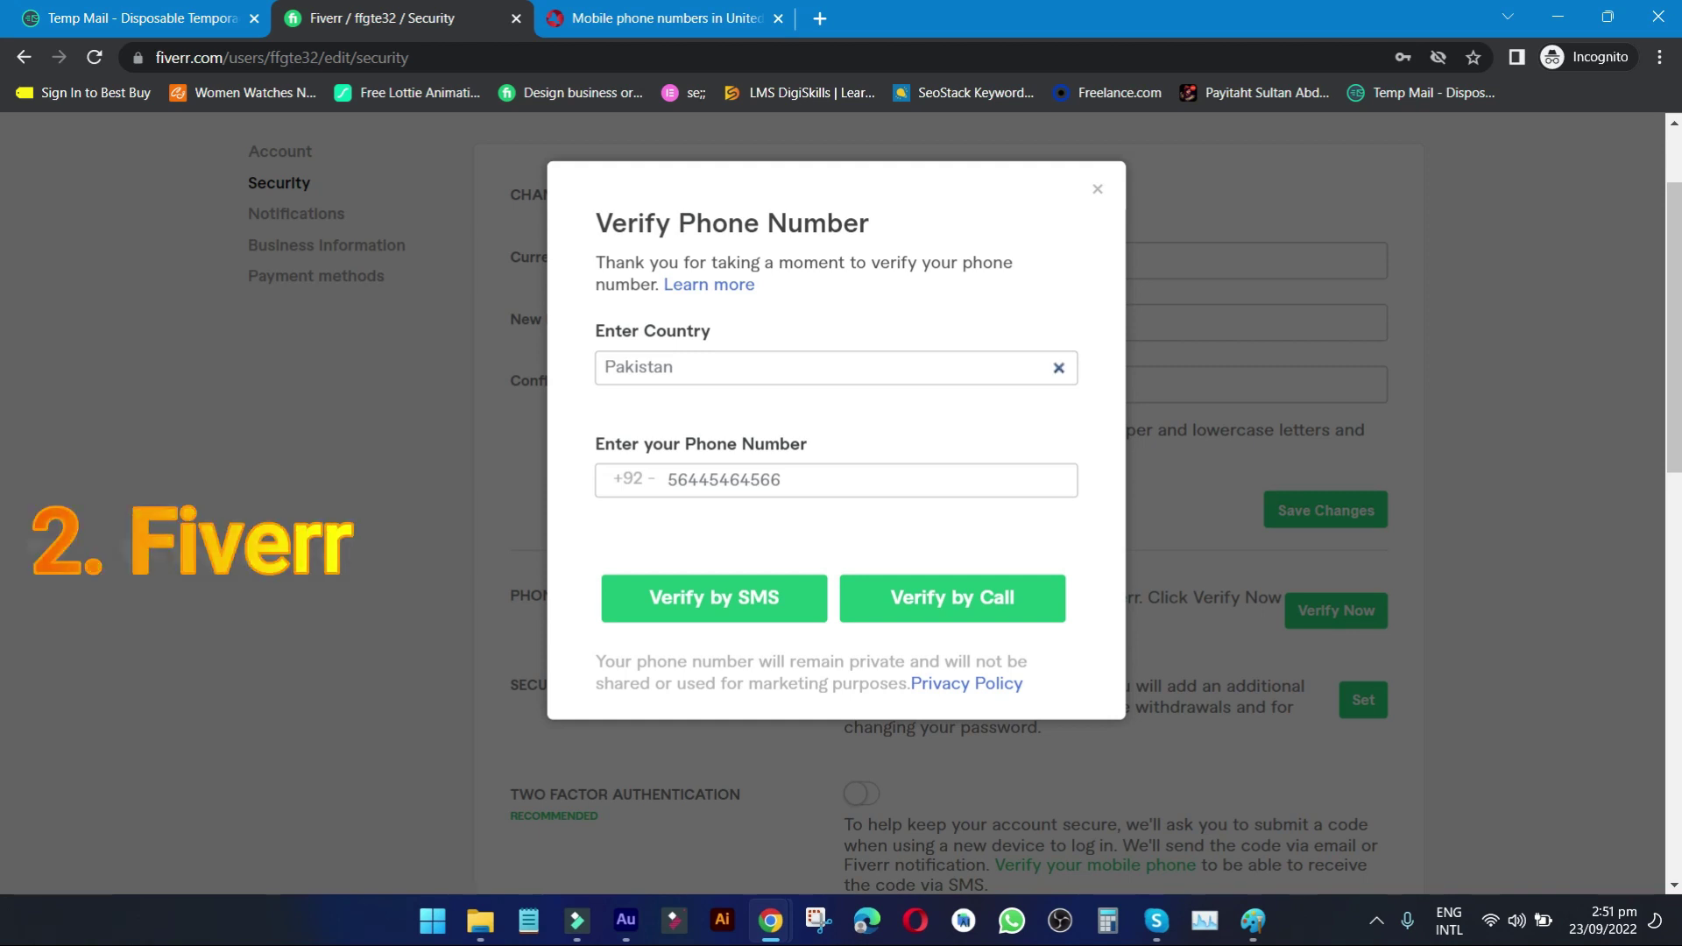
# Change the country in the phone verification form to United States.
pyautogui.doubleClick(804, 477)
pyautogui.click(724, 530)
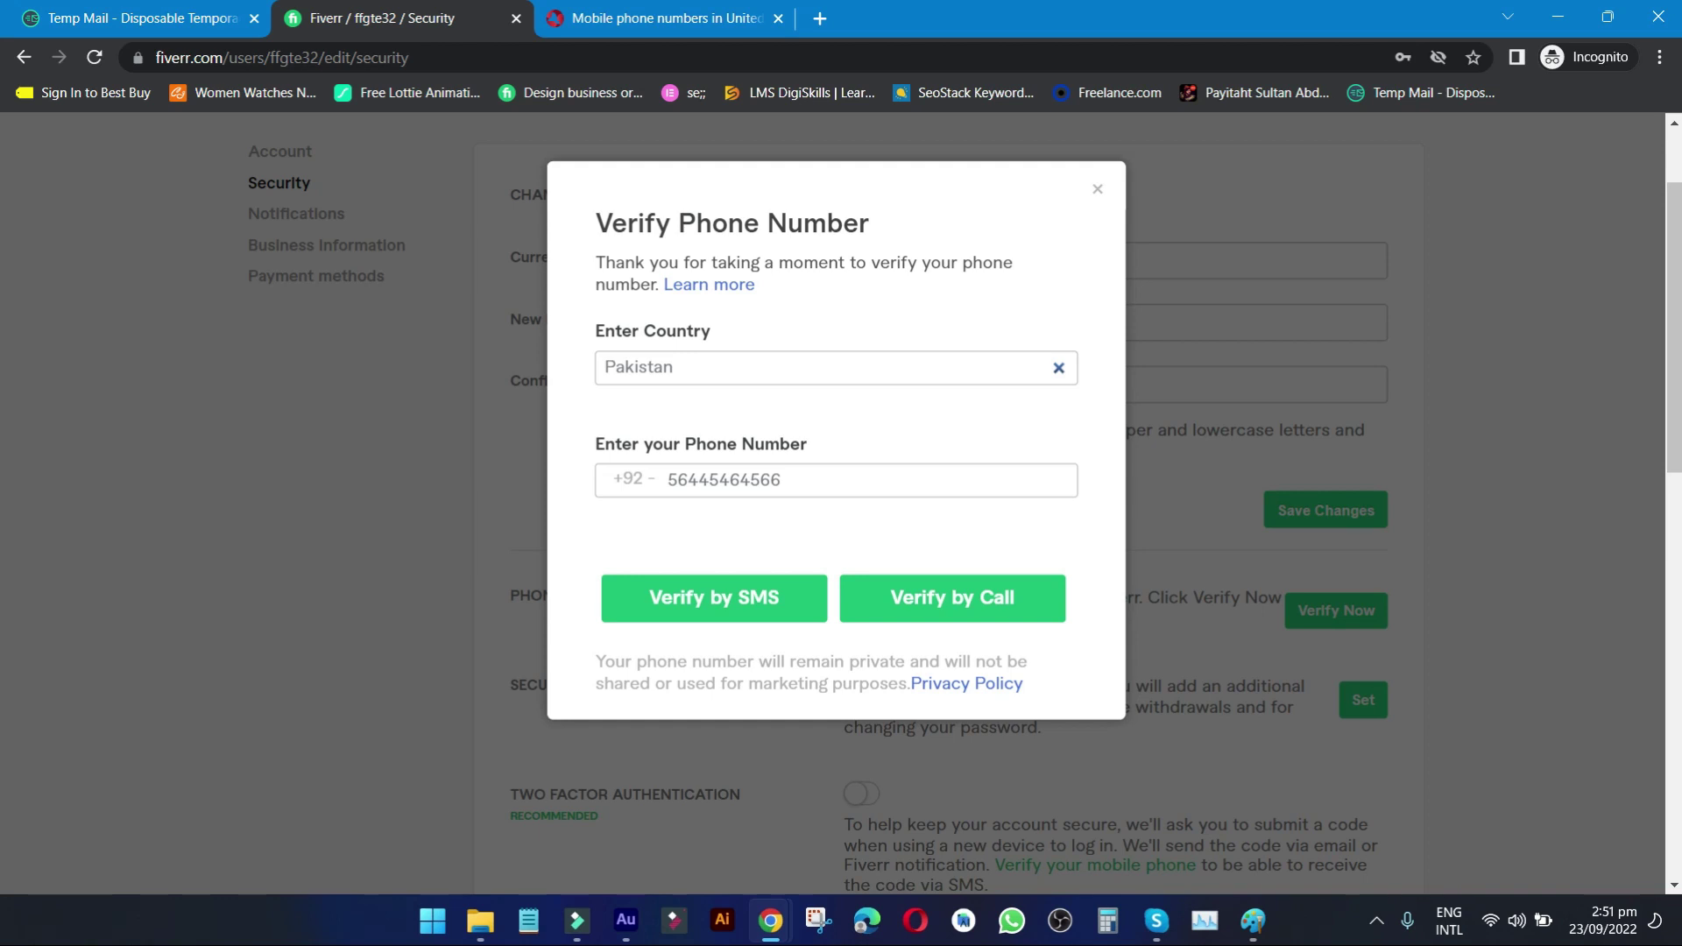
pyautogui.click(1058, 368)
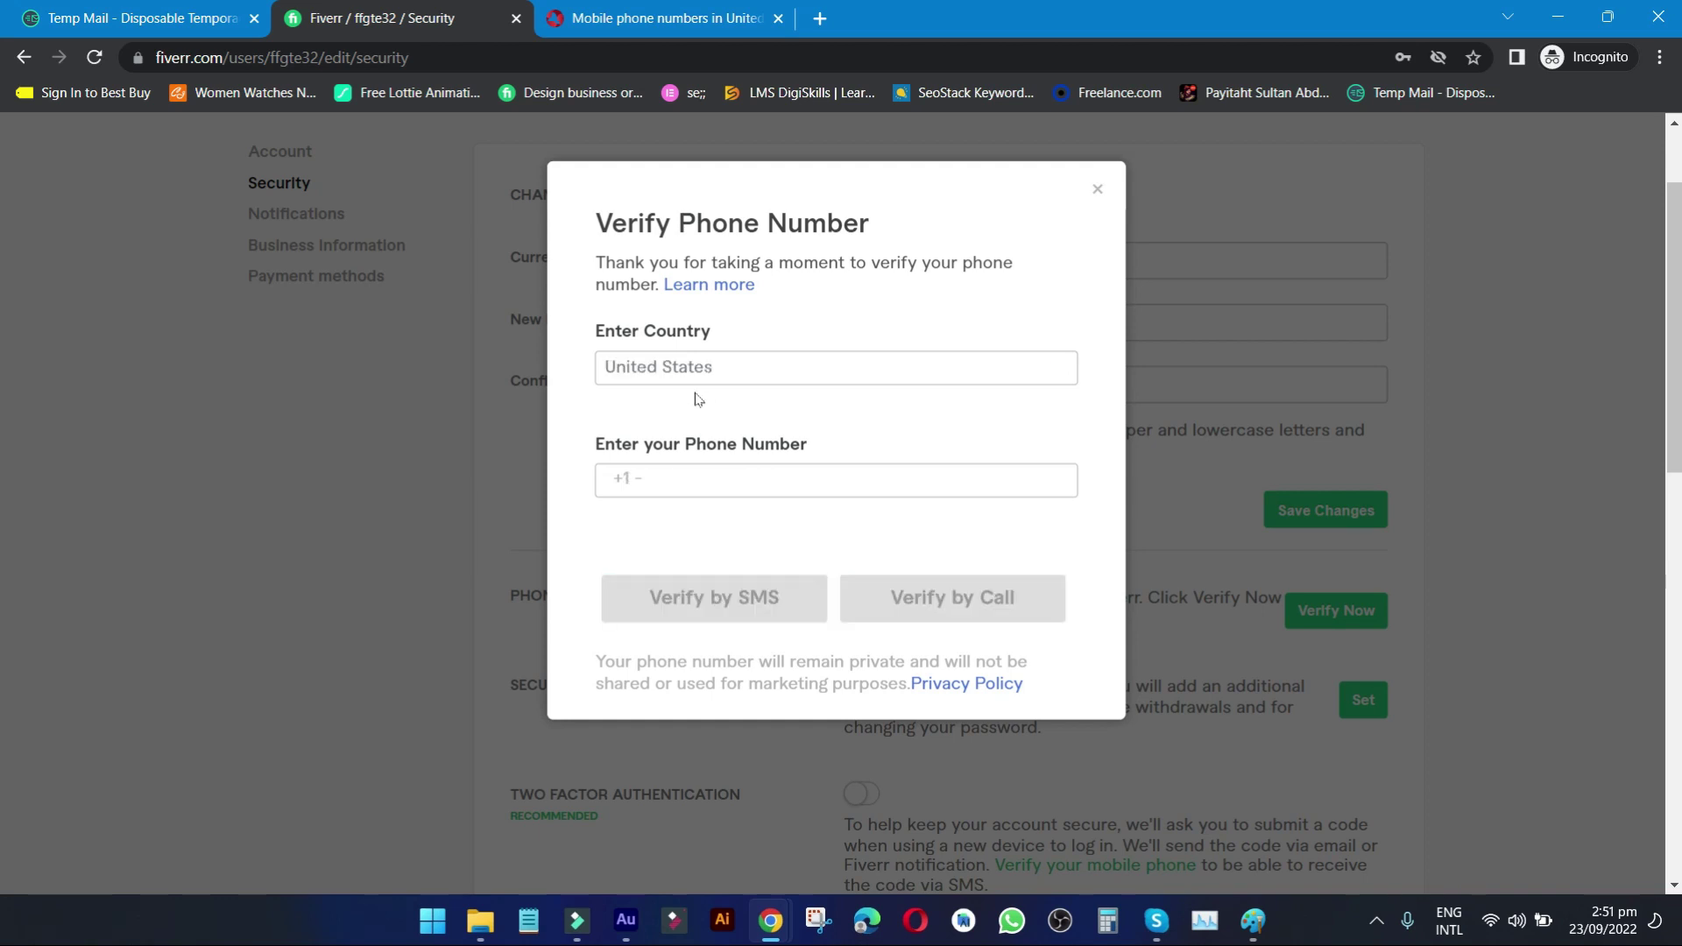
# Switch to Zadarma and examine its virtual United States mobile numbers and the terms of use.
pyautogui.click(670, 16)
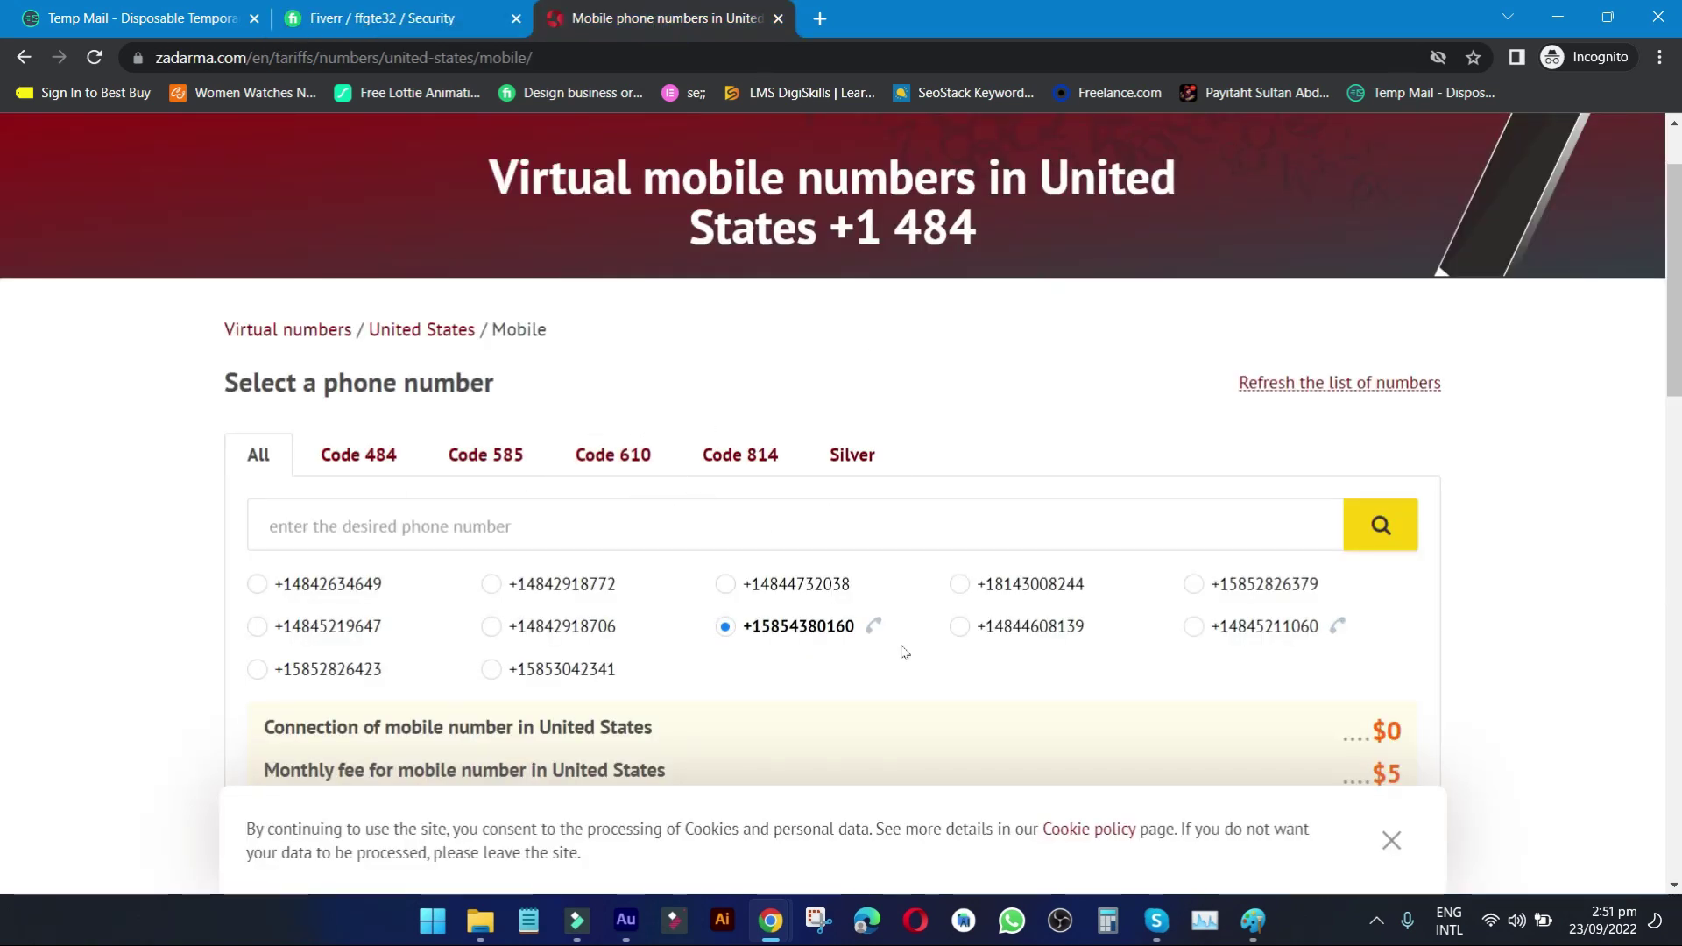
pyautogui.scroll(-3, 904, 652)
pyautogui.scroll(4, 822, 656)
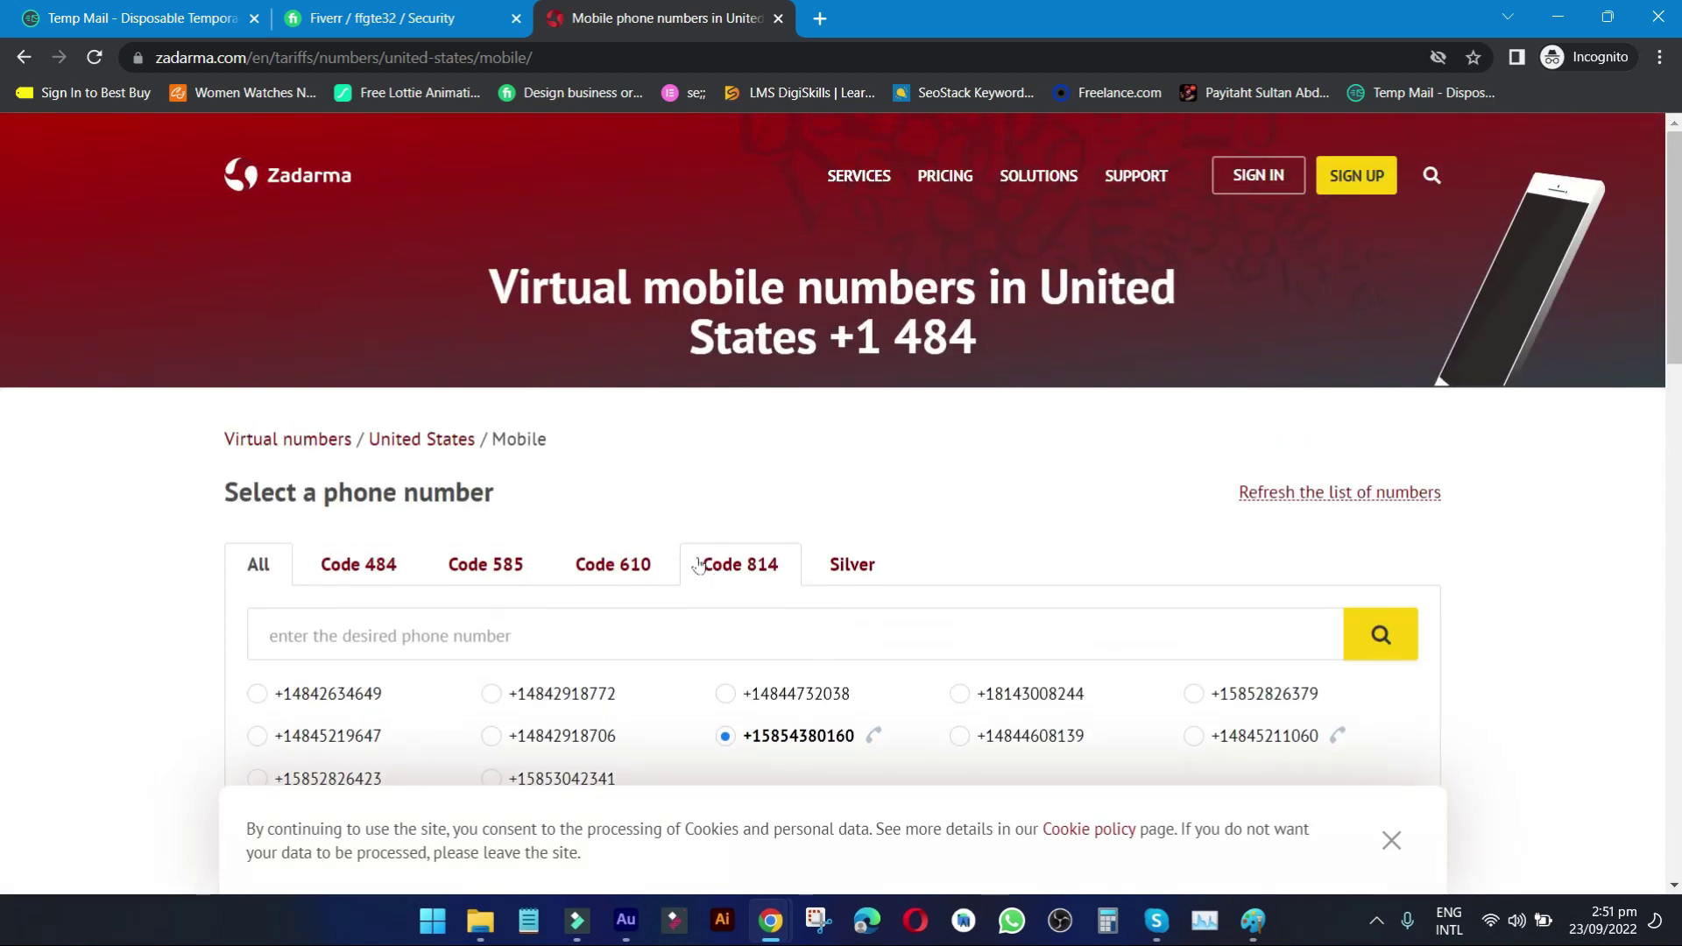
pyautogui.scroll(-6, 698, 563)
pyautogui.scroll(7, 698, 561)
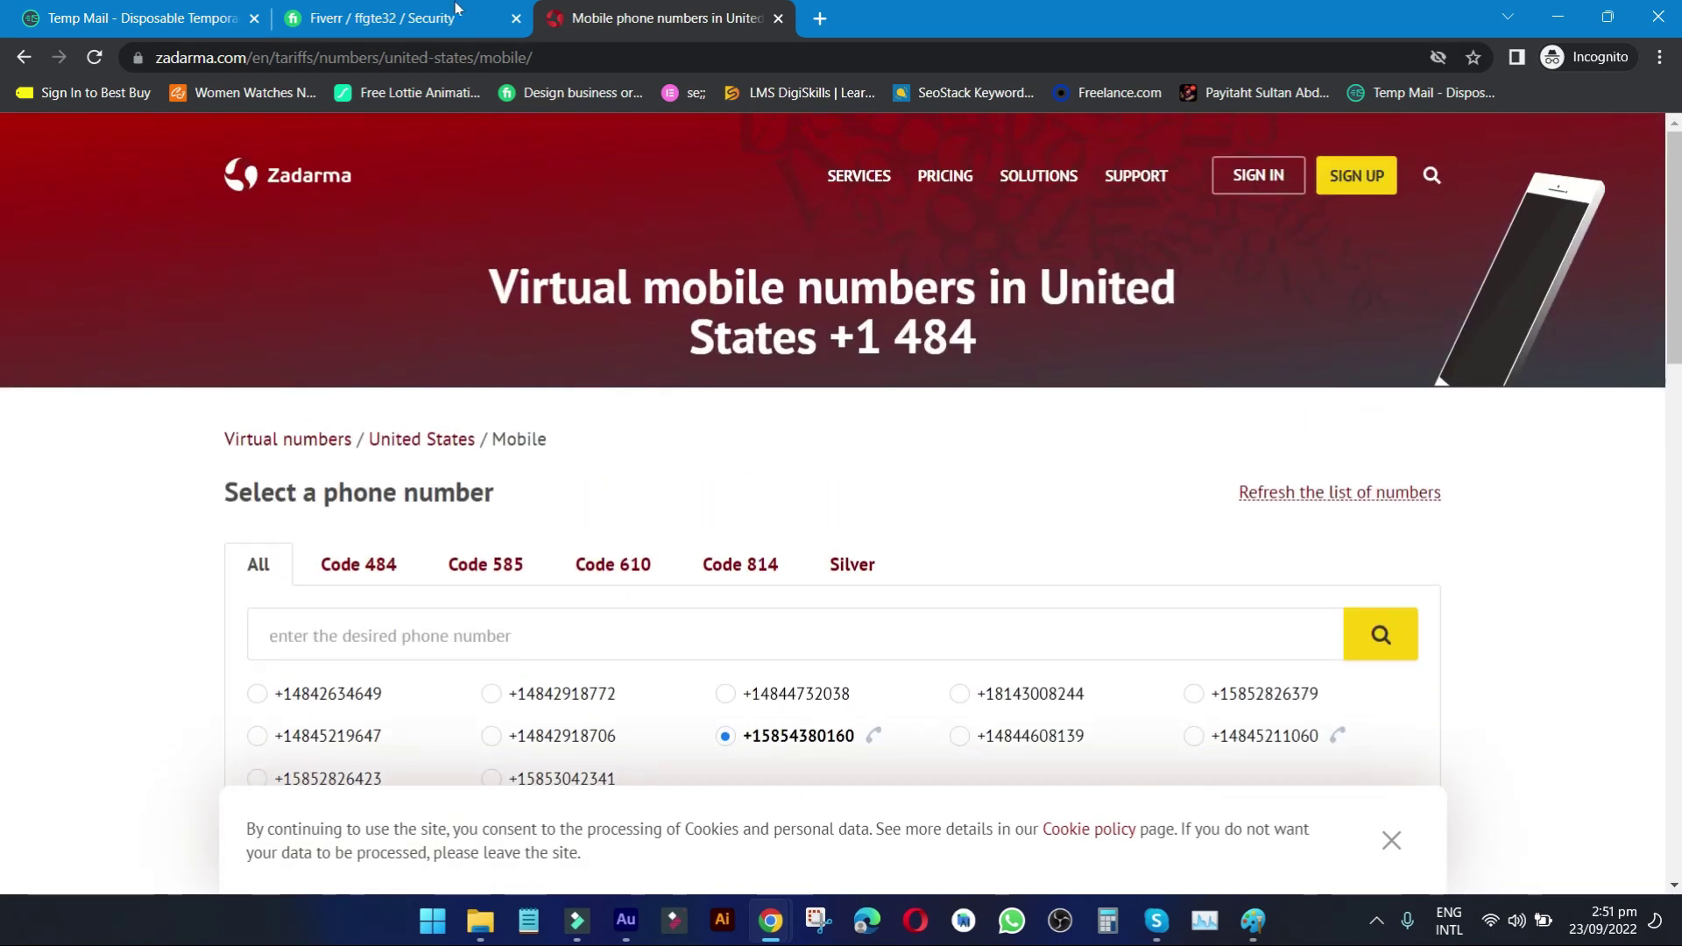
pyautogui.click(454, 8)
pyautogui.click(653, 18)
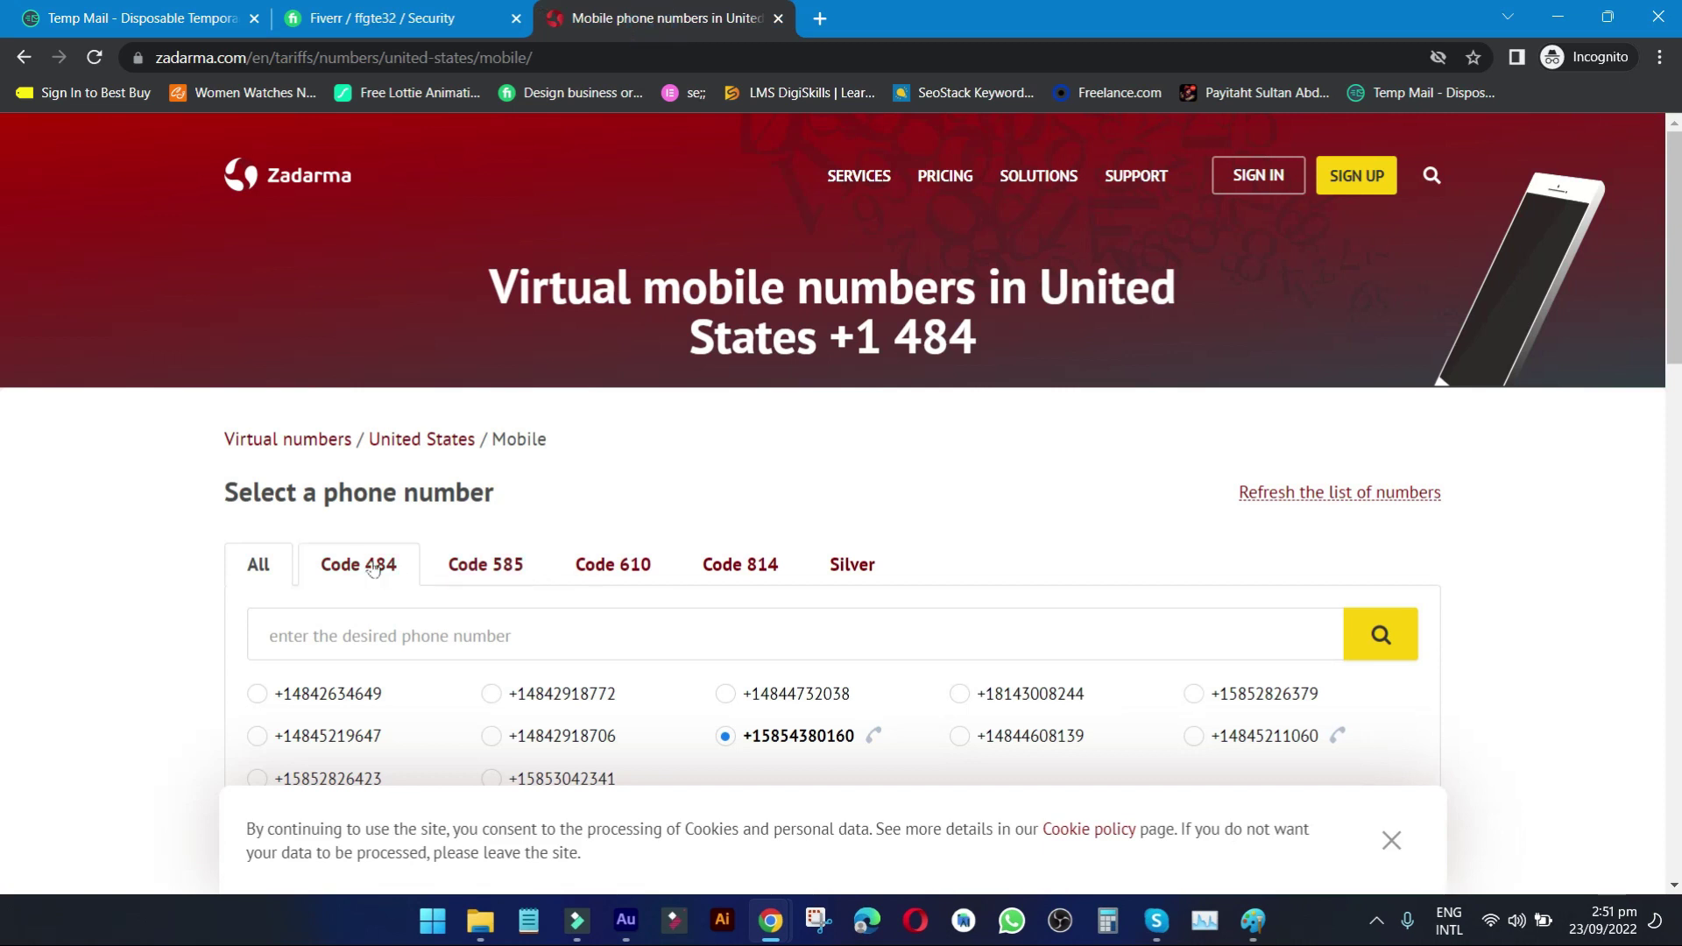
pyautogui.scroll(-3, 620, 504)
pyautogui.scroll(-8, 753, 564)
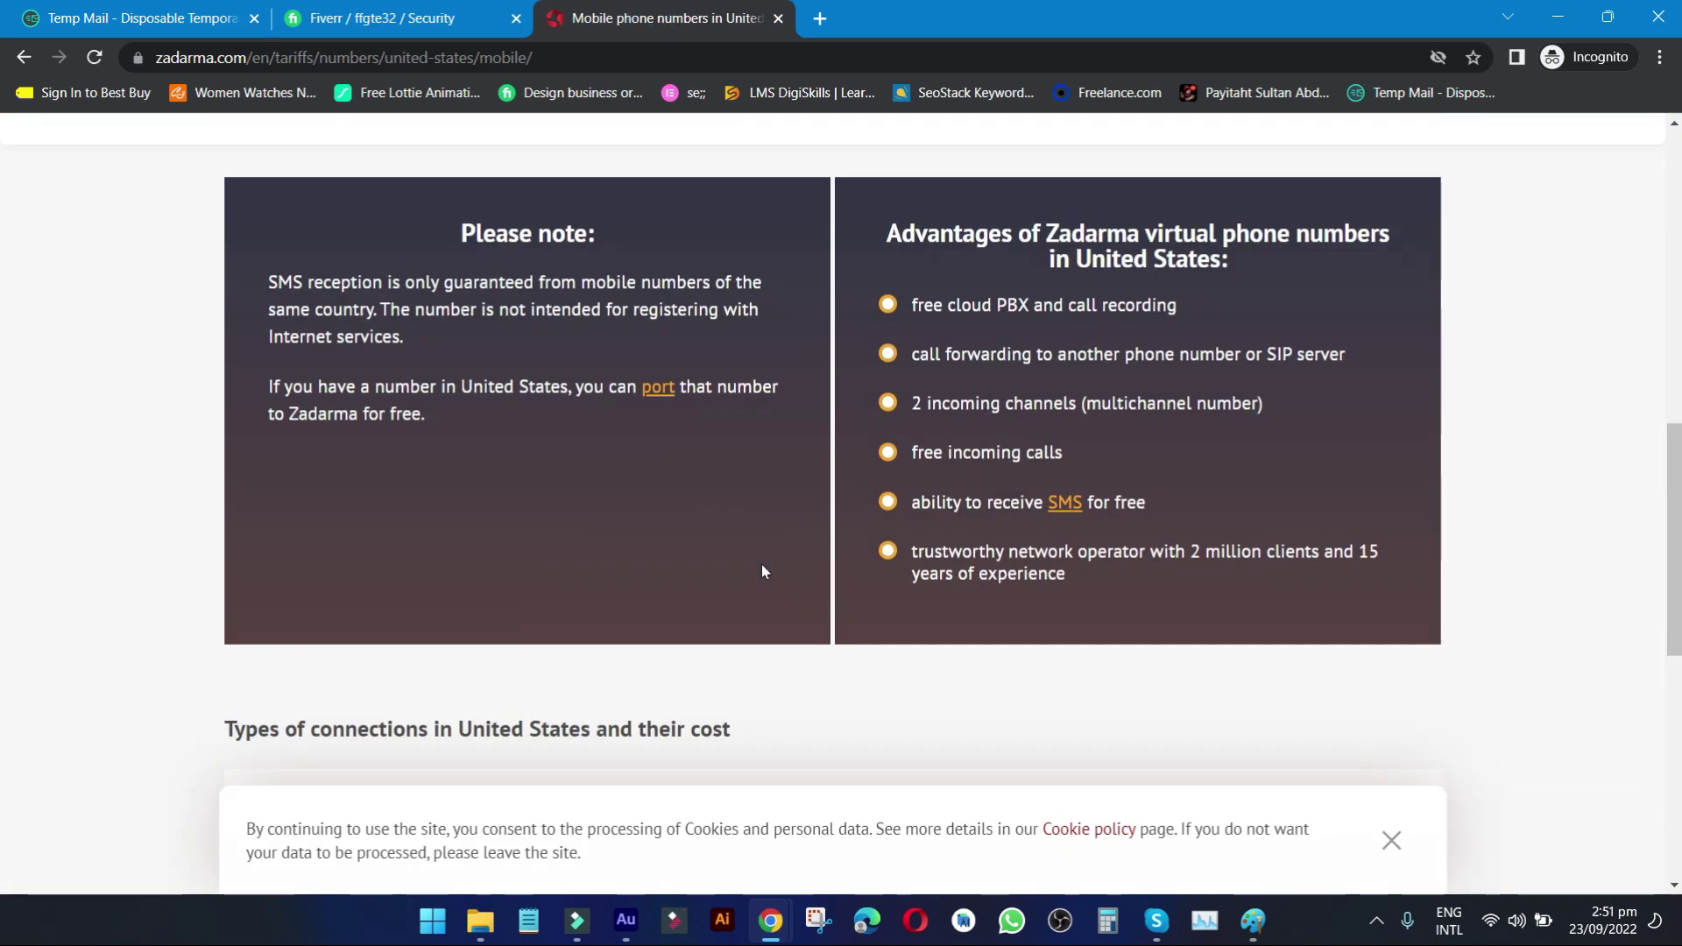
# Copy the selected virtual number from Zadarma and paste it into the phone number field of the Fiverr verification form.
pyautogui.scroll(-5, 761, 569)
pyautogui.click(431, 311)
pyautogui.doubleClick(431, 311)
pyautogui.rightClick(419, 329)
pyautogui.click(460, 350)
pyautogui.click(440, 25)
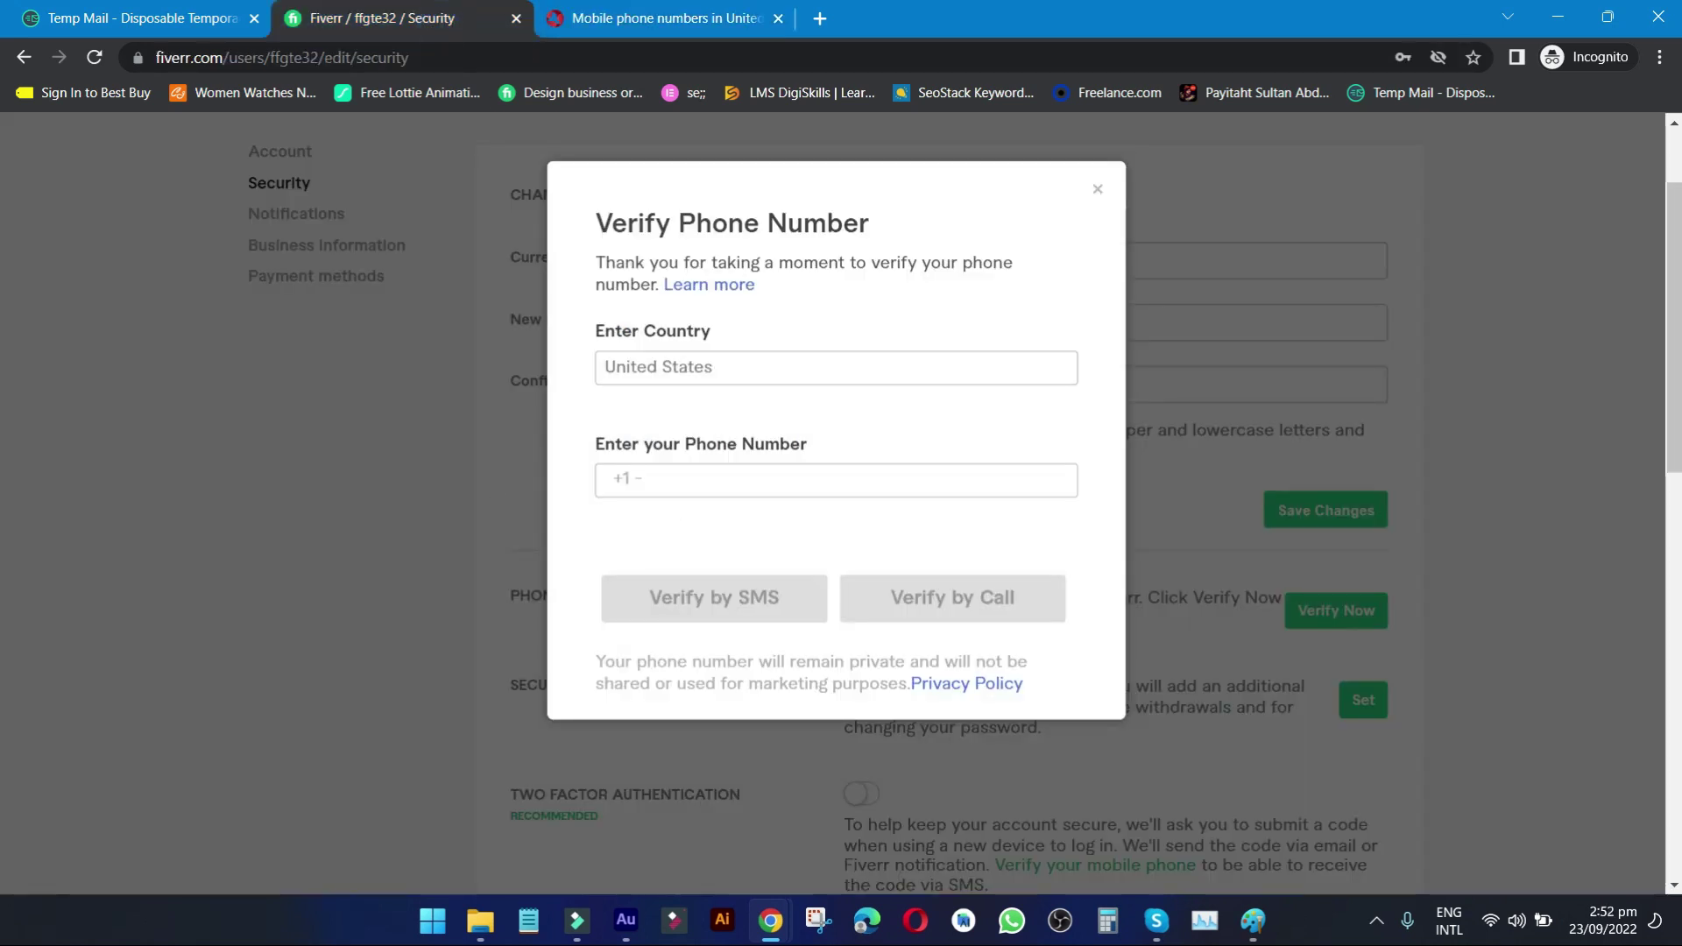
pyautogui.rightClick(666, 482)
pyautogui.click(743, 607)
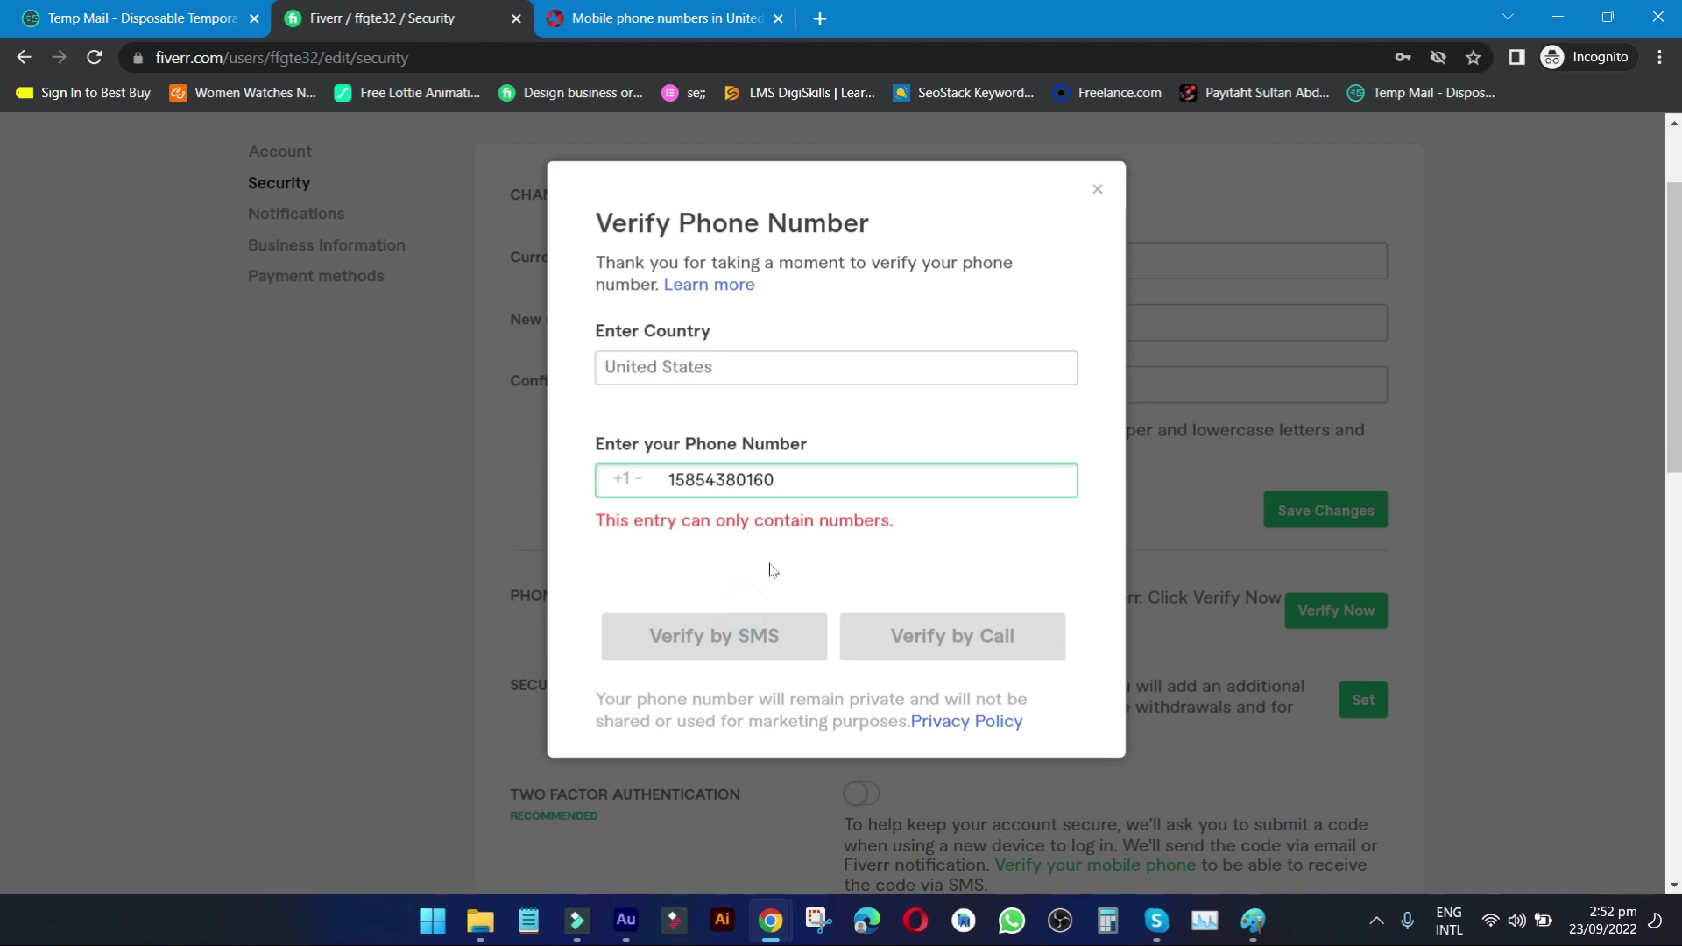
# Try to verify the pasted United States number by SMS.
pyautogui.moveTo(604, 521); pyautogui.dragTo(905, 537)
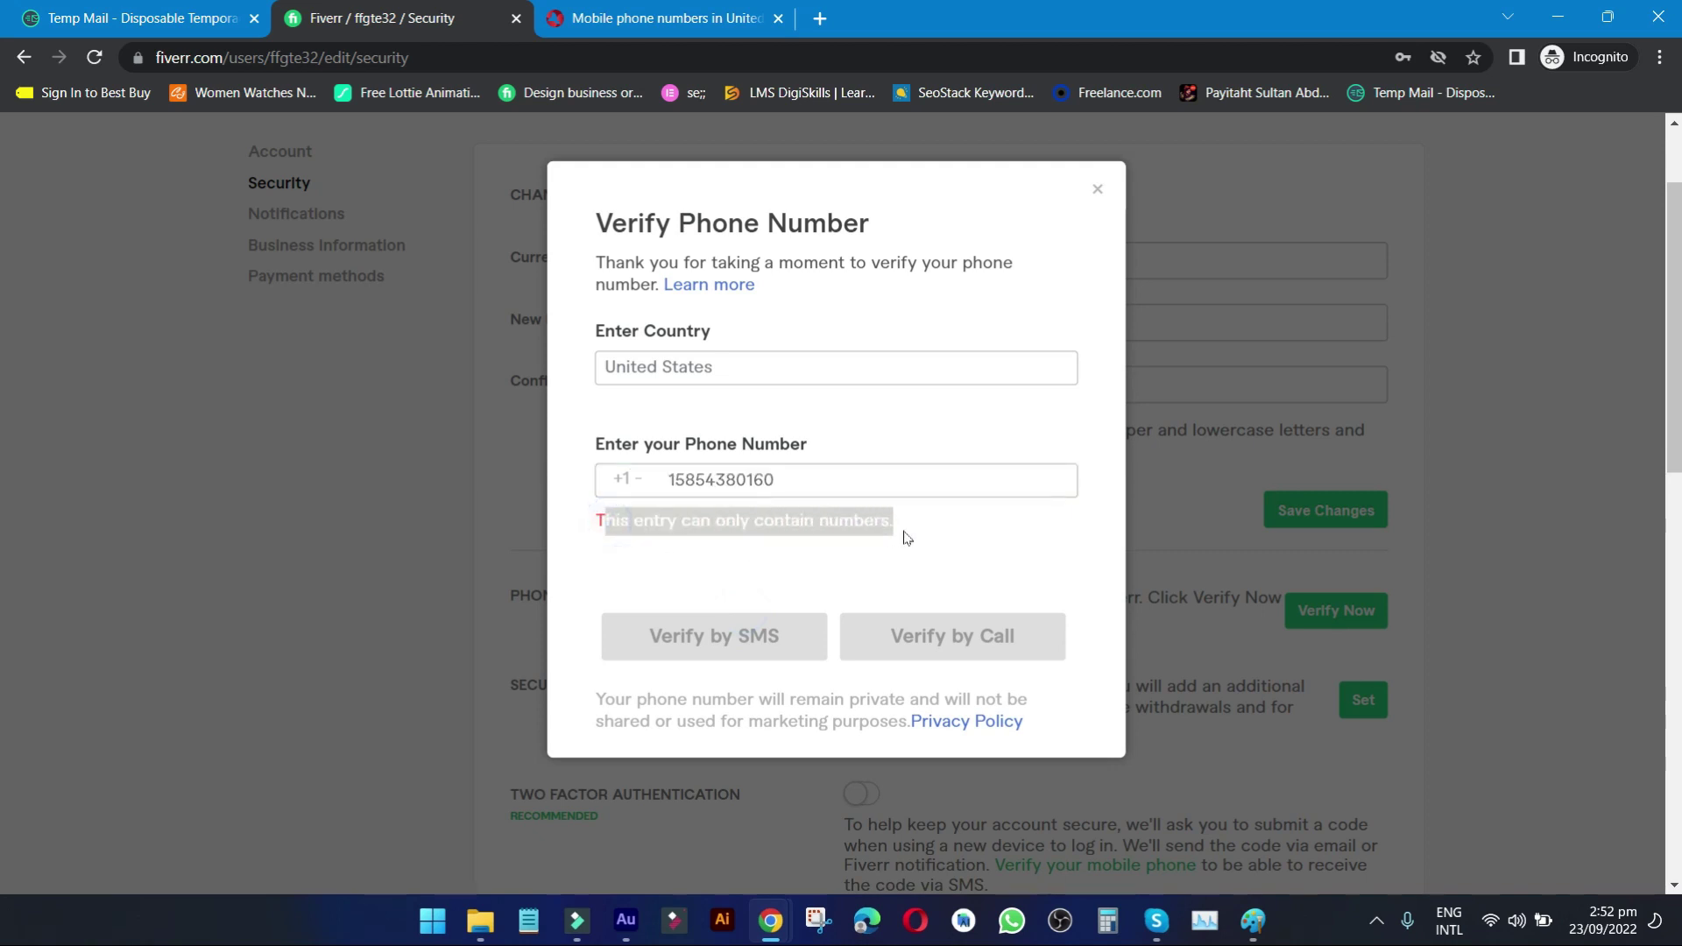
pyautogui.click(791, 567)
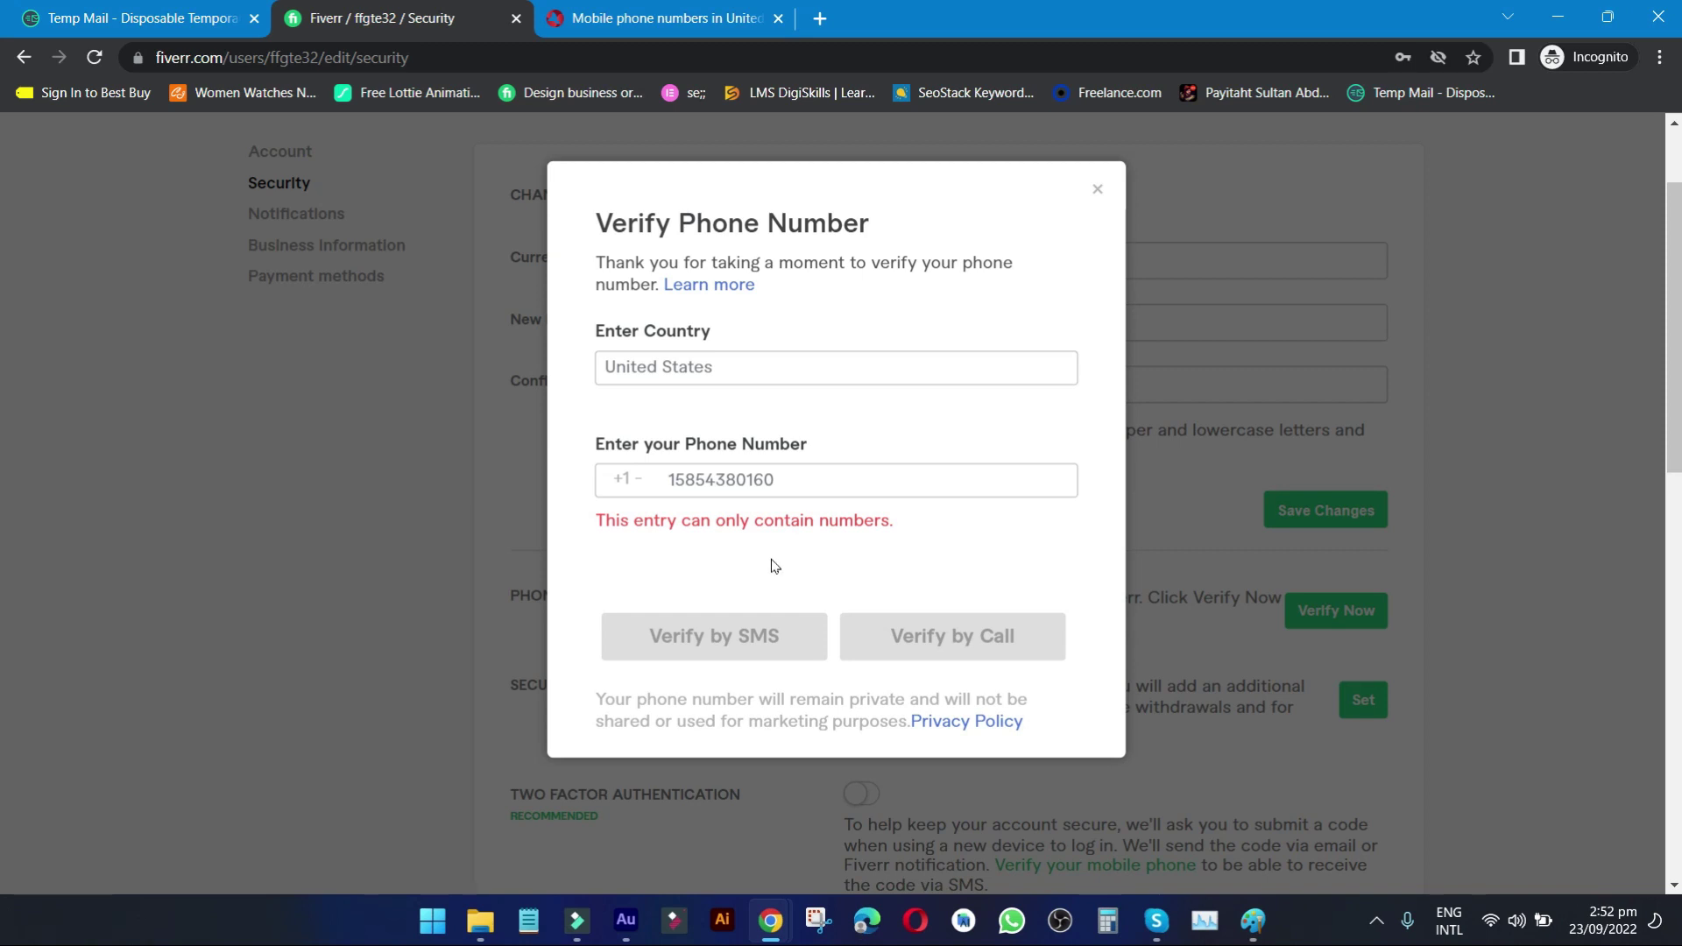
pyautogui.click(771, 480)
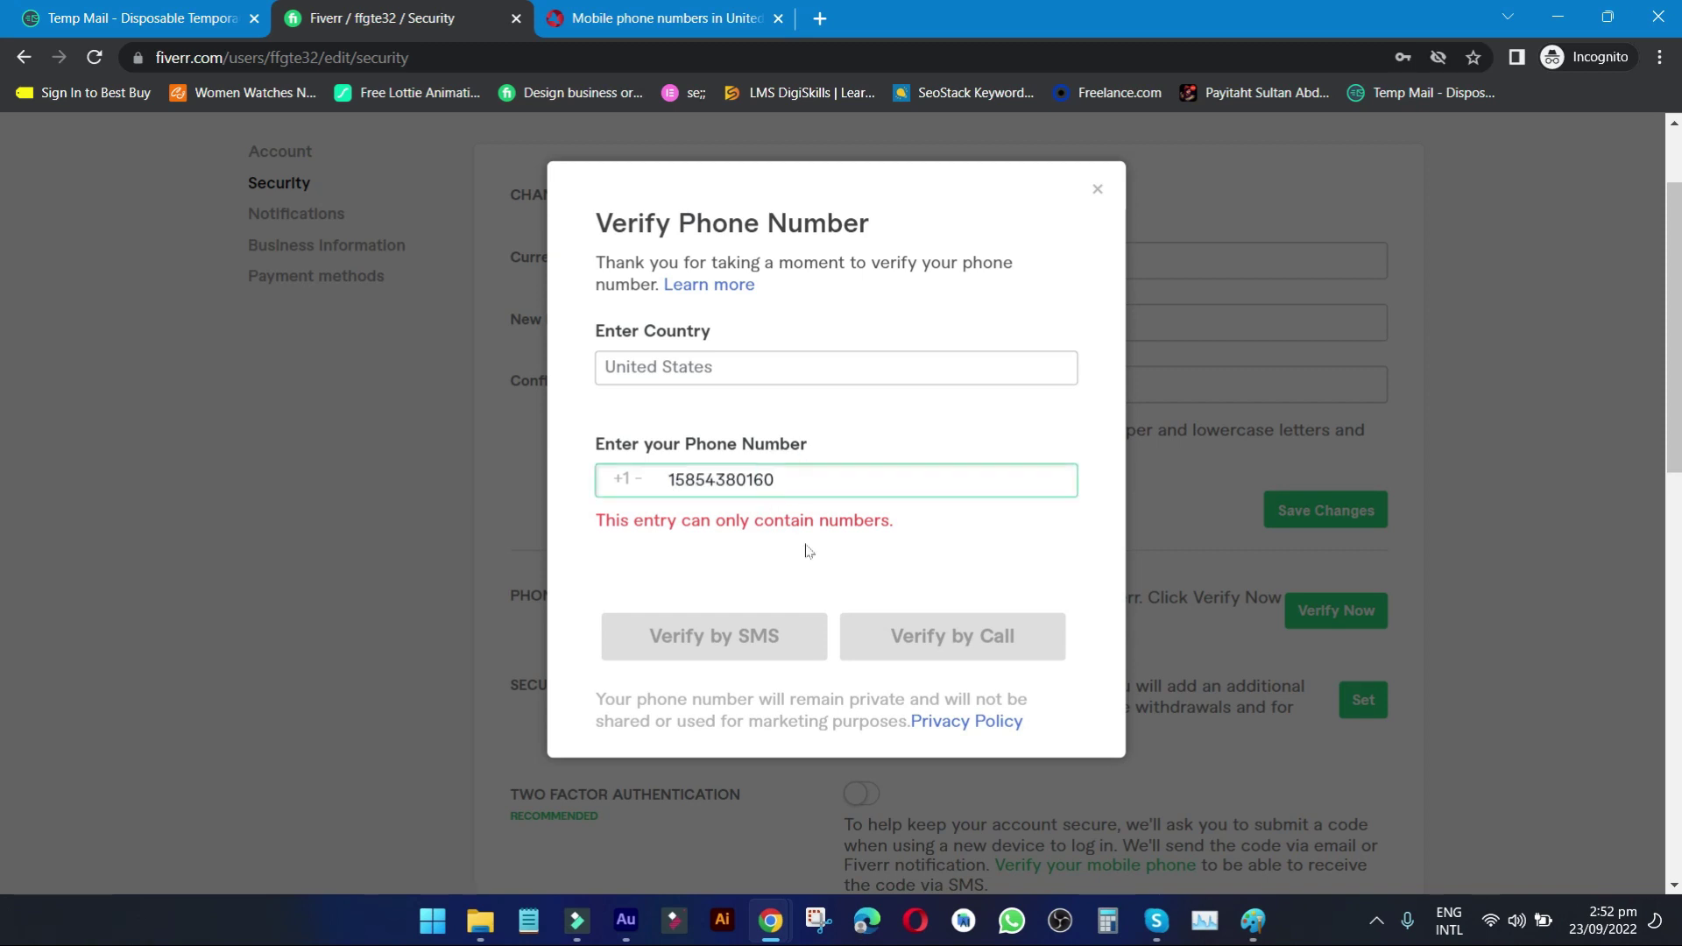
pyautogui.click(729, 633)
# Review the selected virtual number and its connection and monthly fees on the Zadarma page.
pyautogui.click(691, 21)
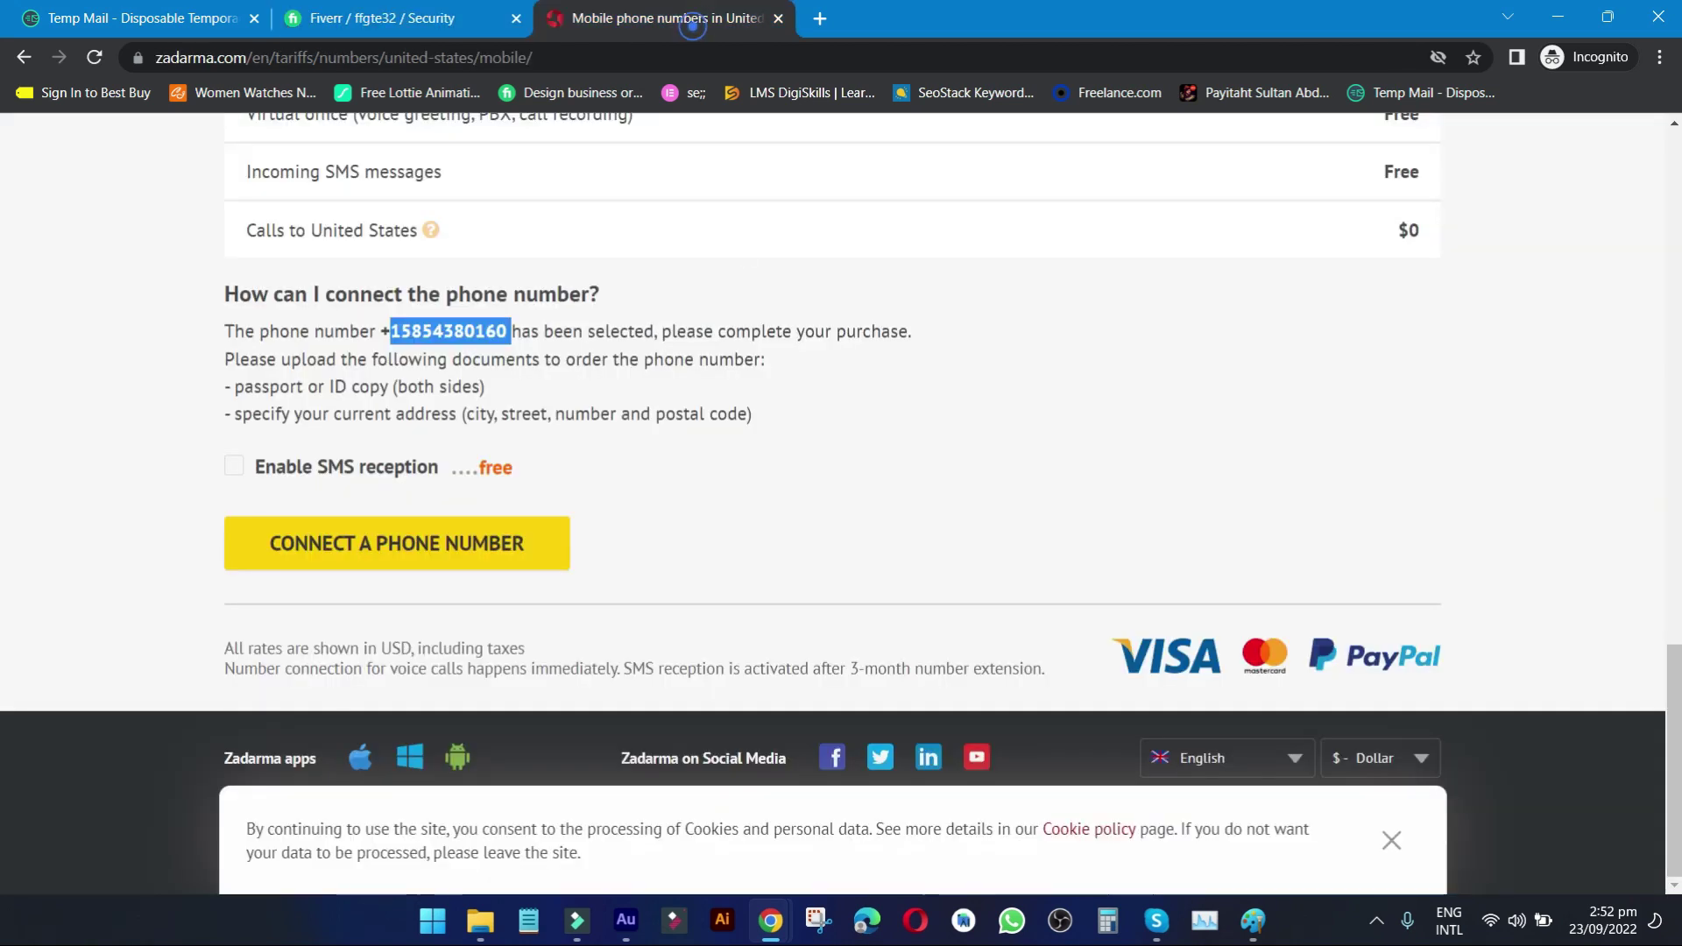
pyautogui.click(420, 19)
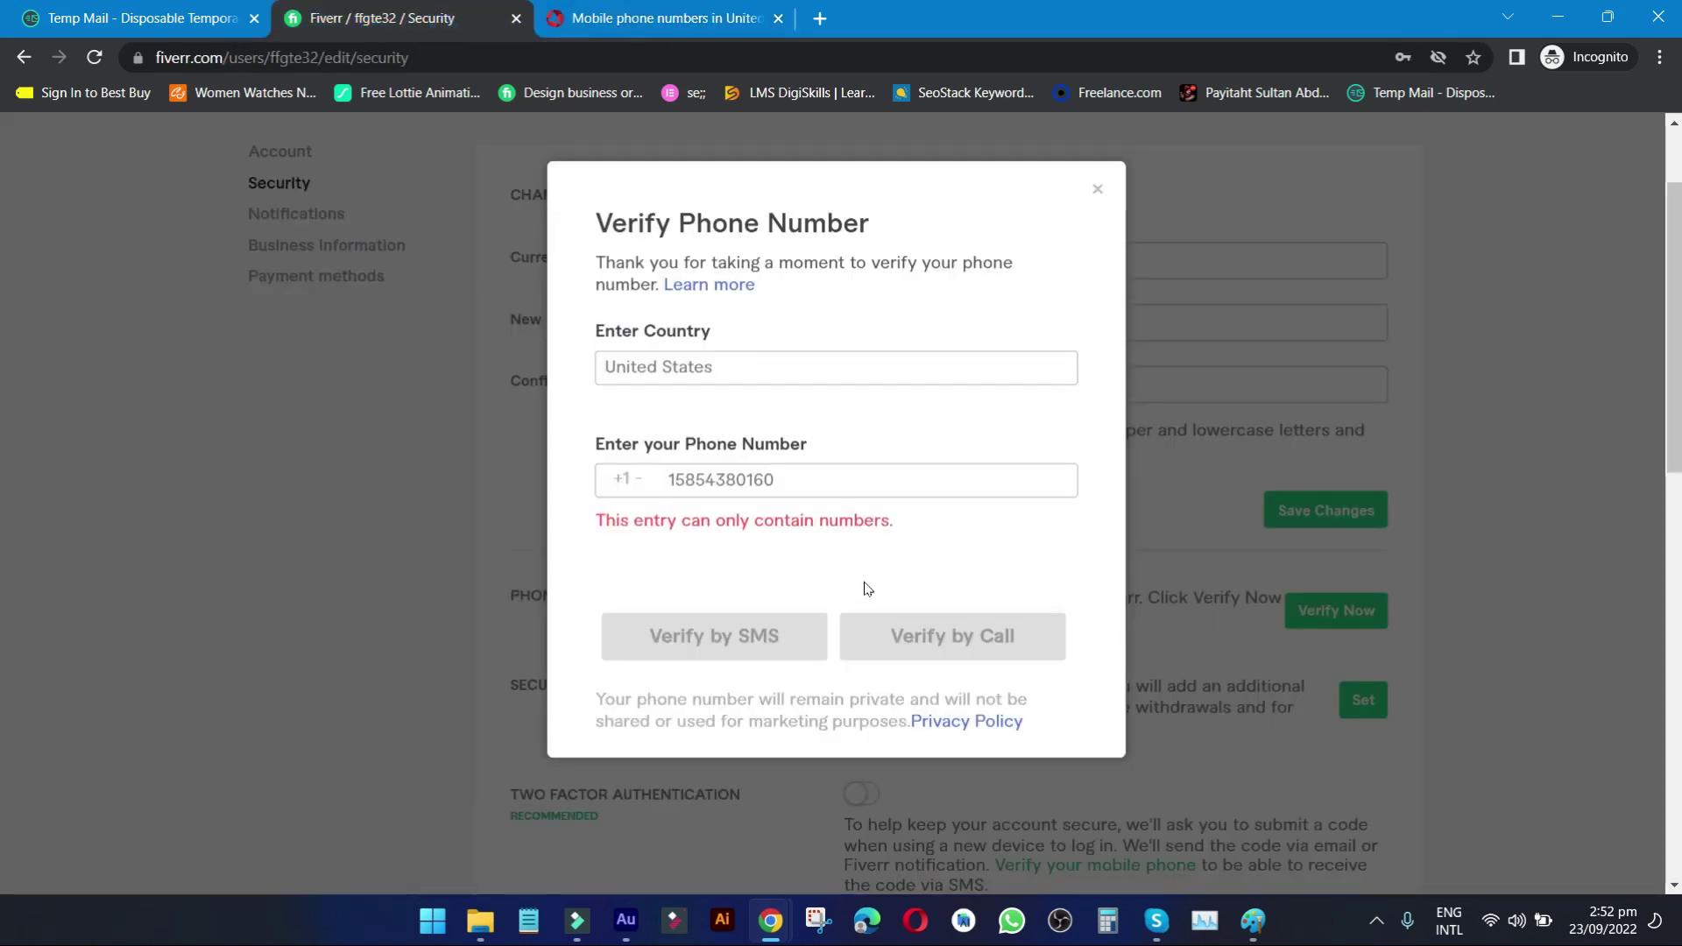
pyautogui.moveTo(807, 444)
pyautogui.mouseDown()
pyautogui.moveTo(596, 445)
pyautogui.moveTo(823, 446)
pyautogui.mouseUp()
pyautogui.click(820, 447)
pyautogui.hotkey('ctrl', 'Tab')
pyautogui.scroll(5, 607, 439)
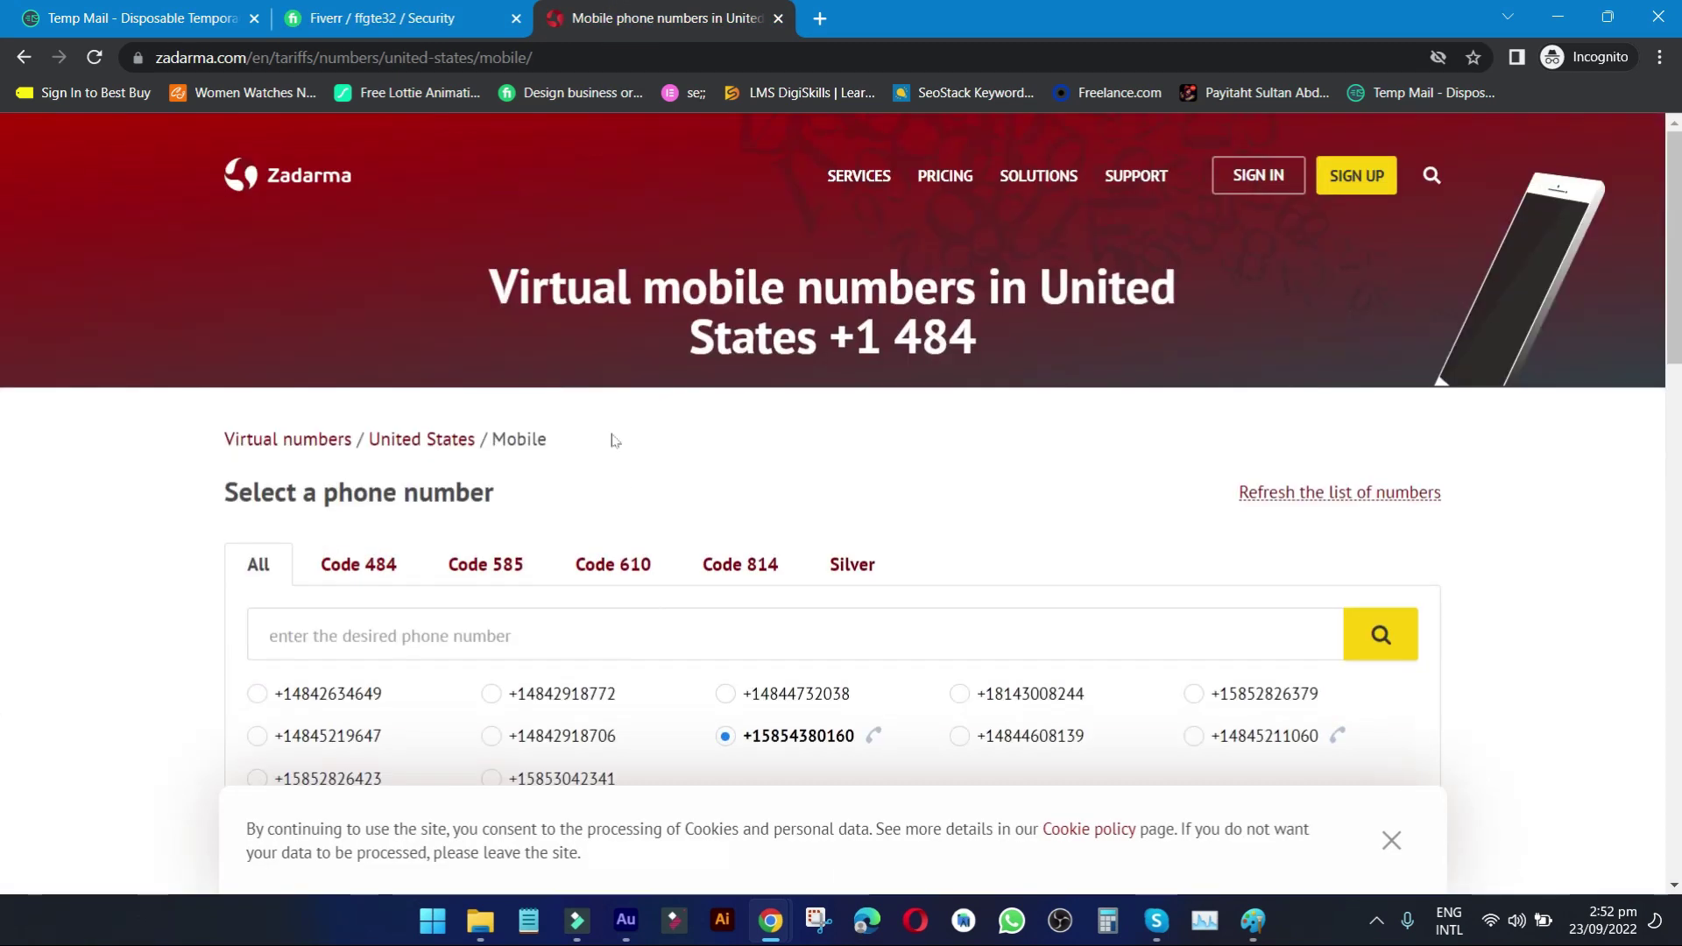
pyautogui.scroll(-4, 649, 412)
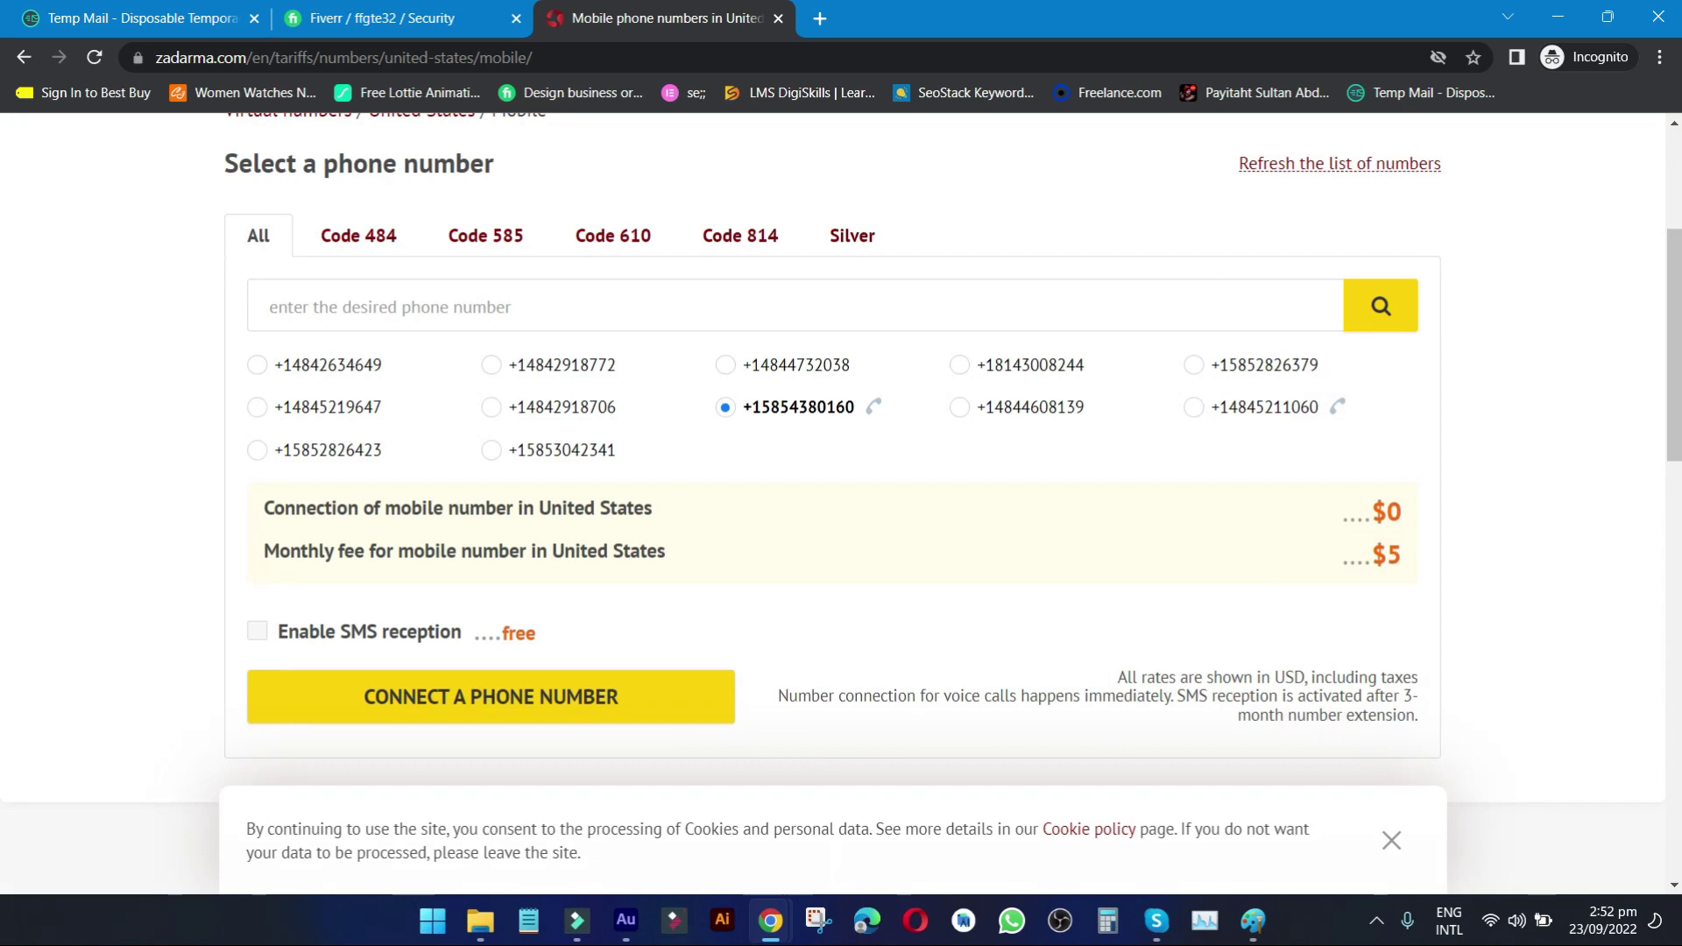
# Return to the Fiverr verification form, set the country to Pakistan and enter a different phone number.
pyautogui.click(440, 11)
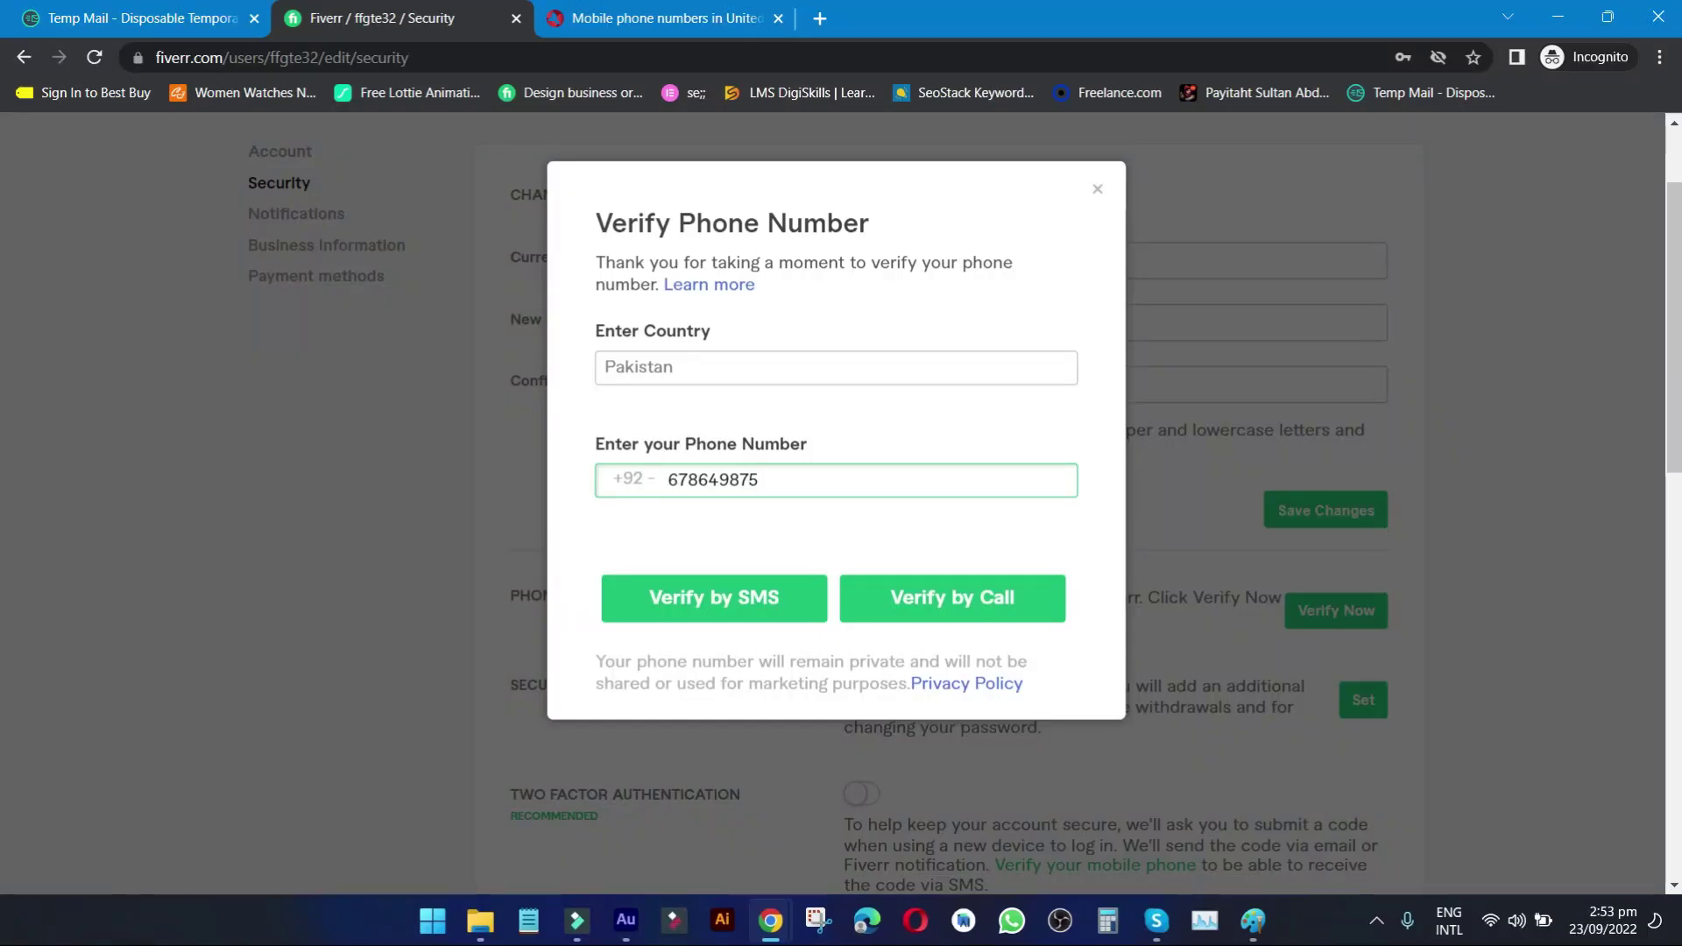
pyautogui.click(735, 512)
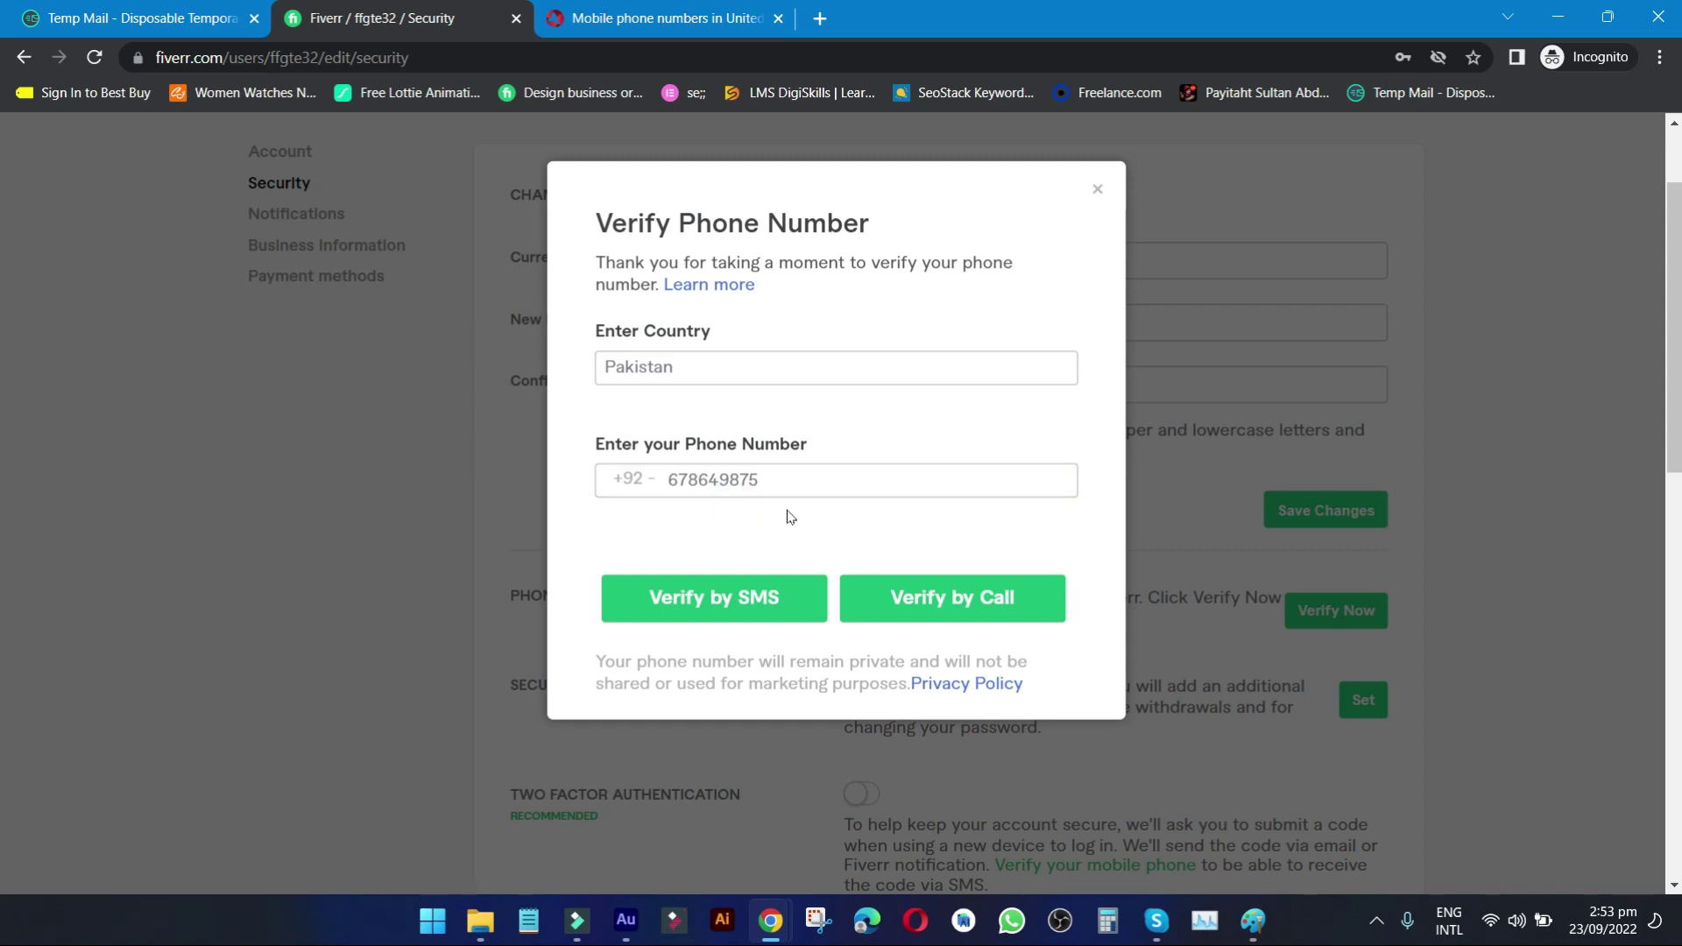
pyautogui.click(709, 480)
pyautogui.doubleClick(709, 480)
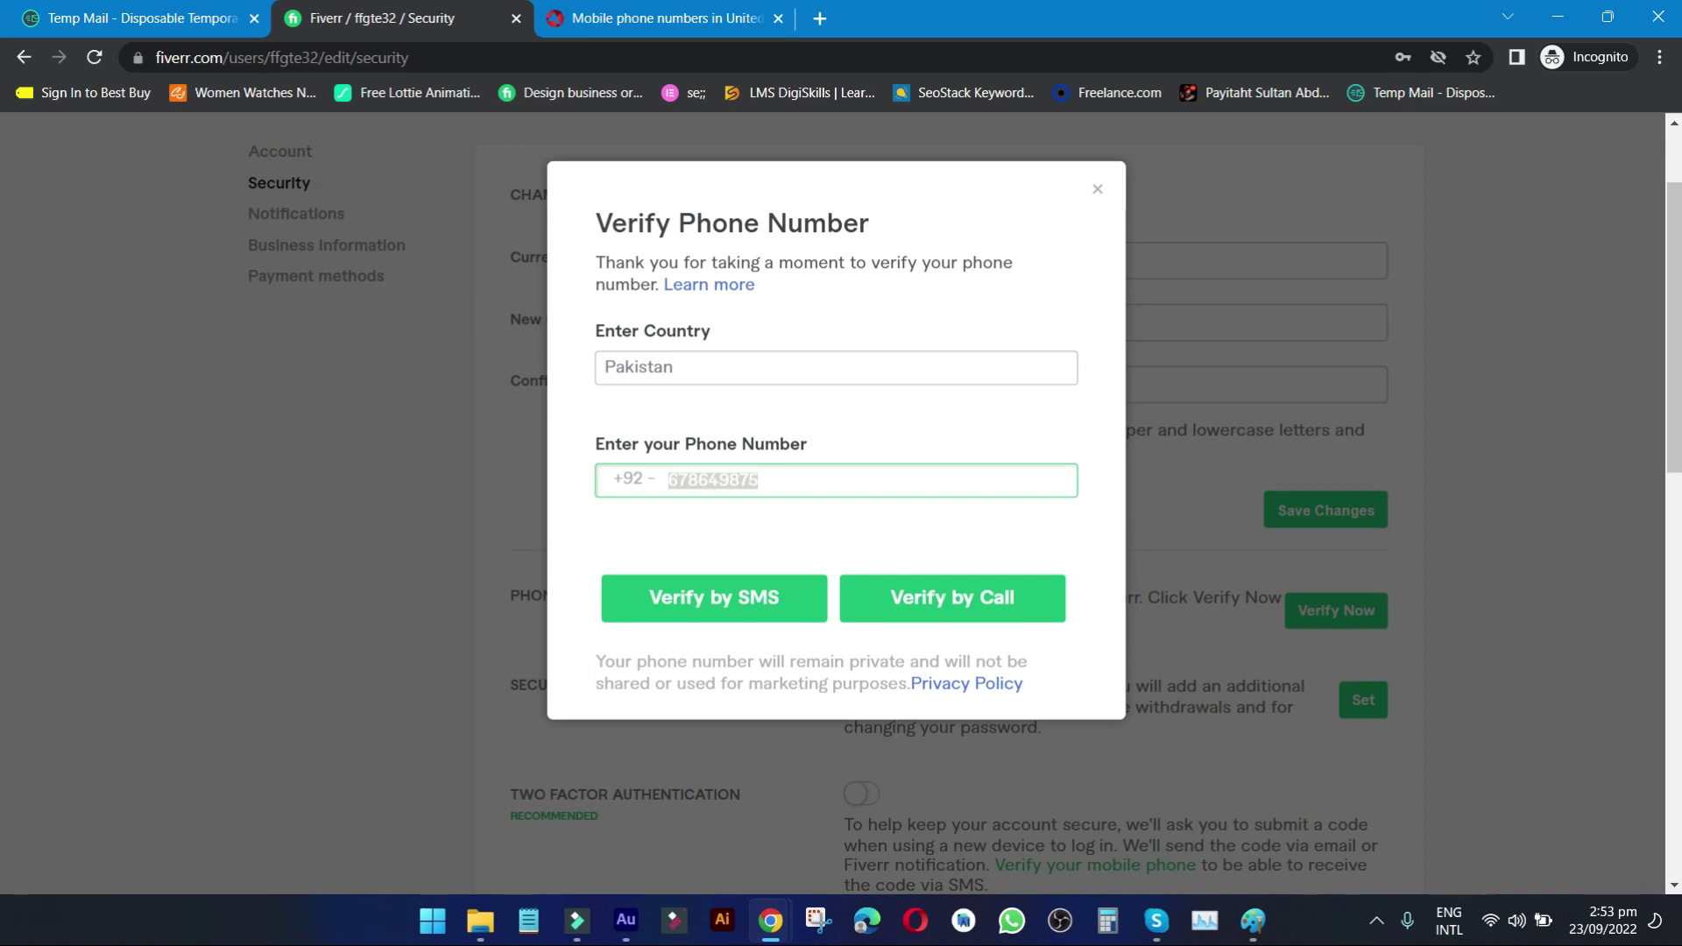
pyautogui.click(730, 515)
pyautogui.click(590, 441)
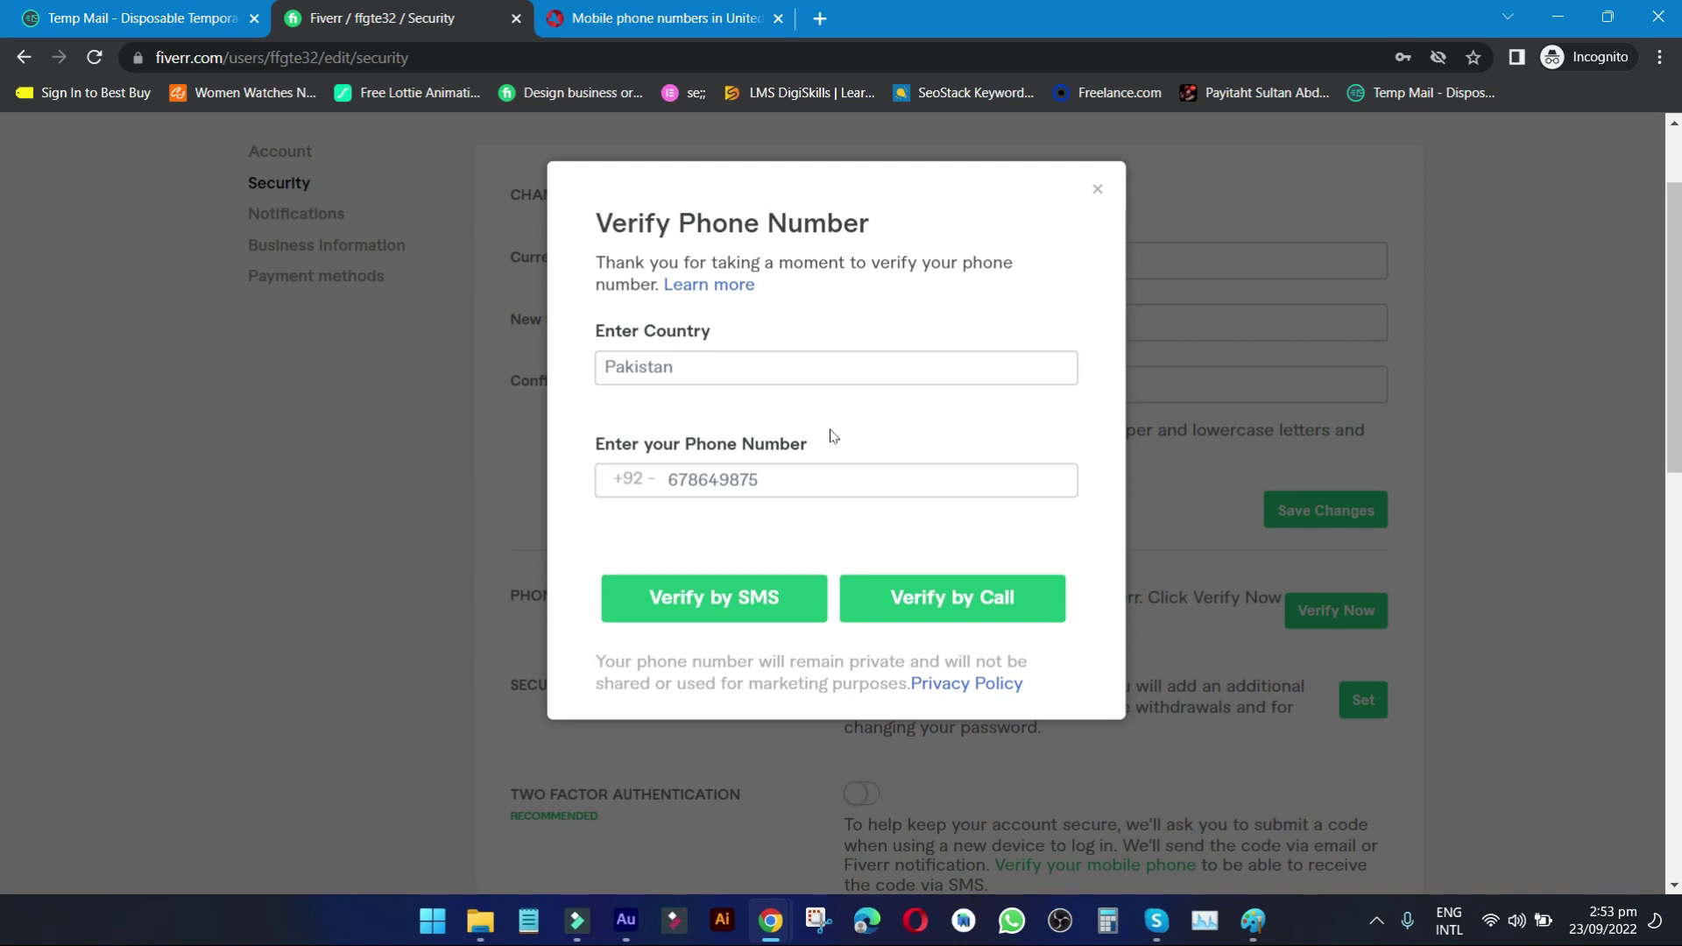
# Send the SMS verification code to the new Pakistani number and go back to the number entry form.
pyautogui.click(712, 610)
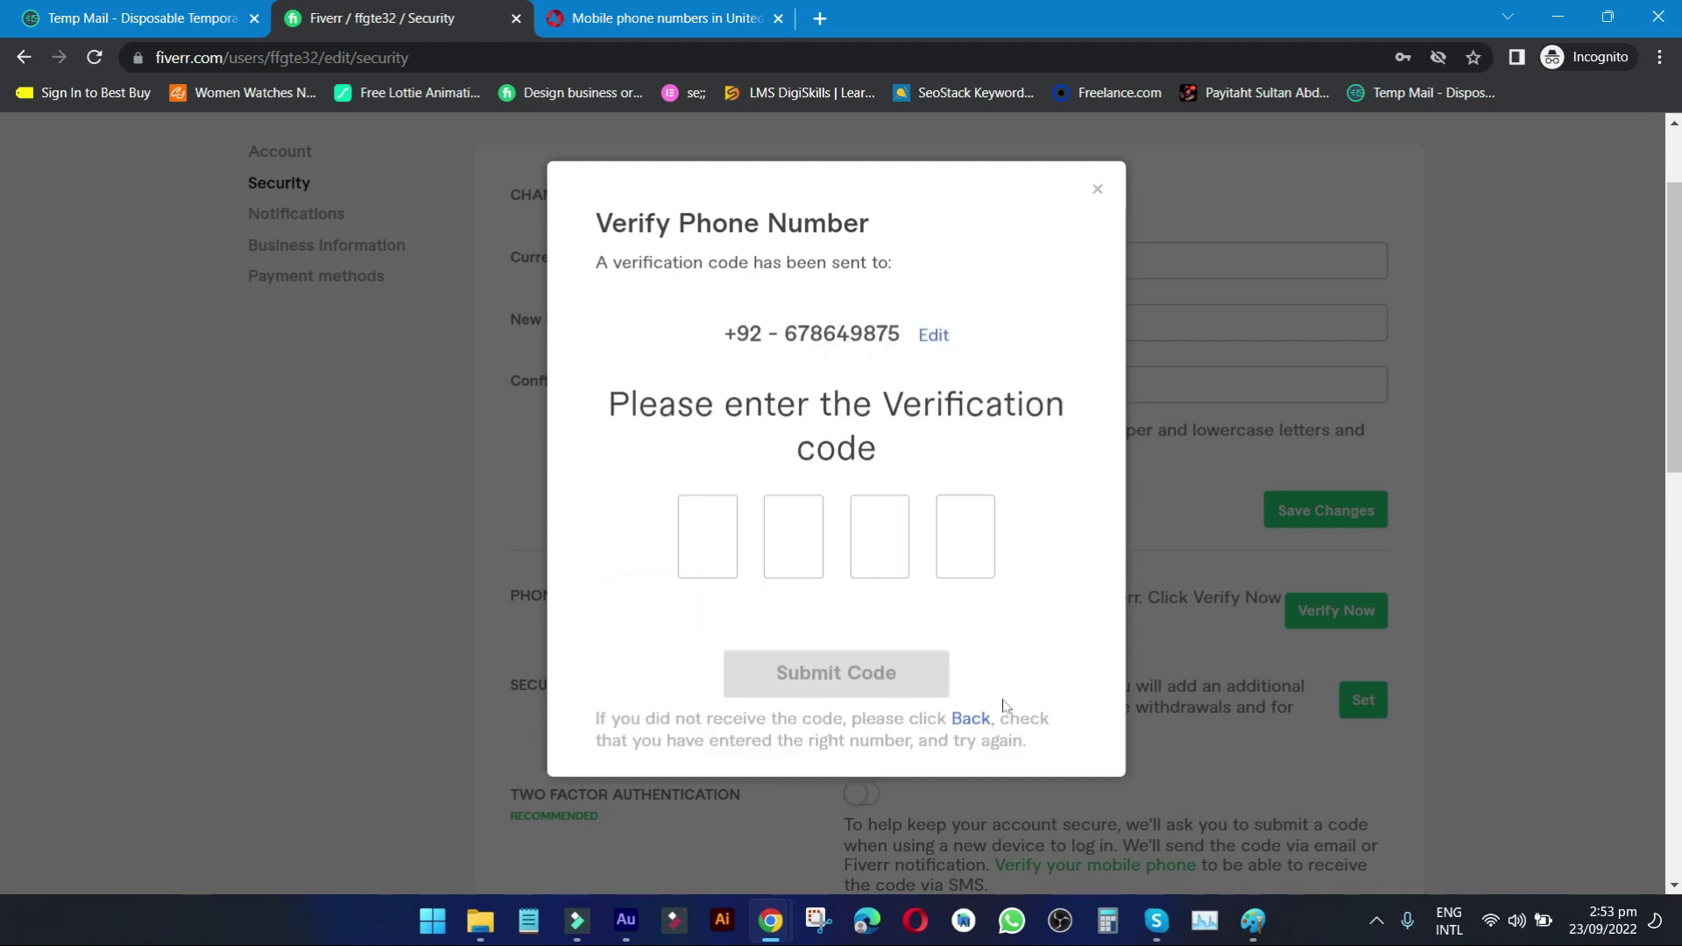
pyautogui.click(970, 717)
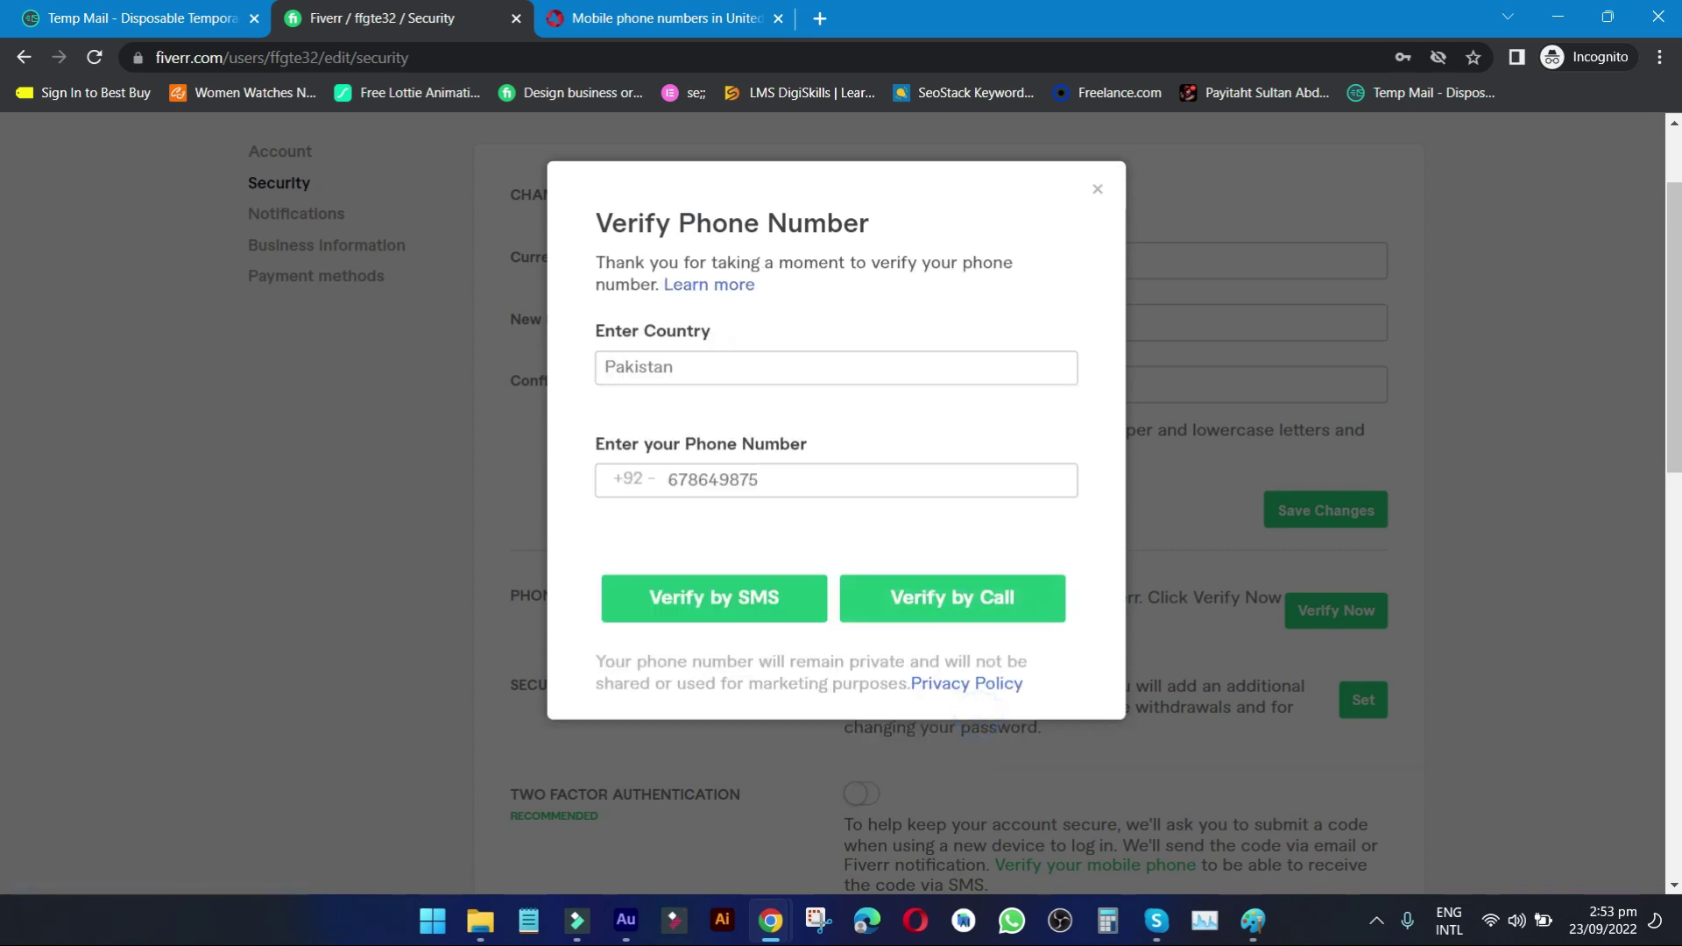